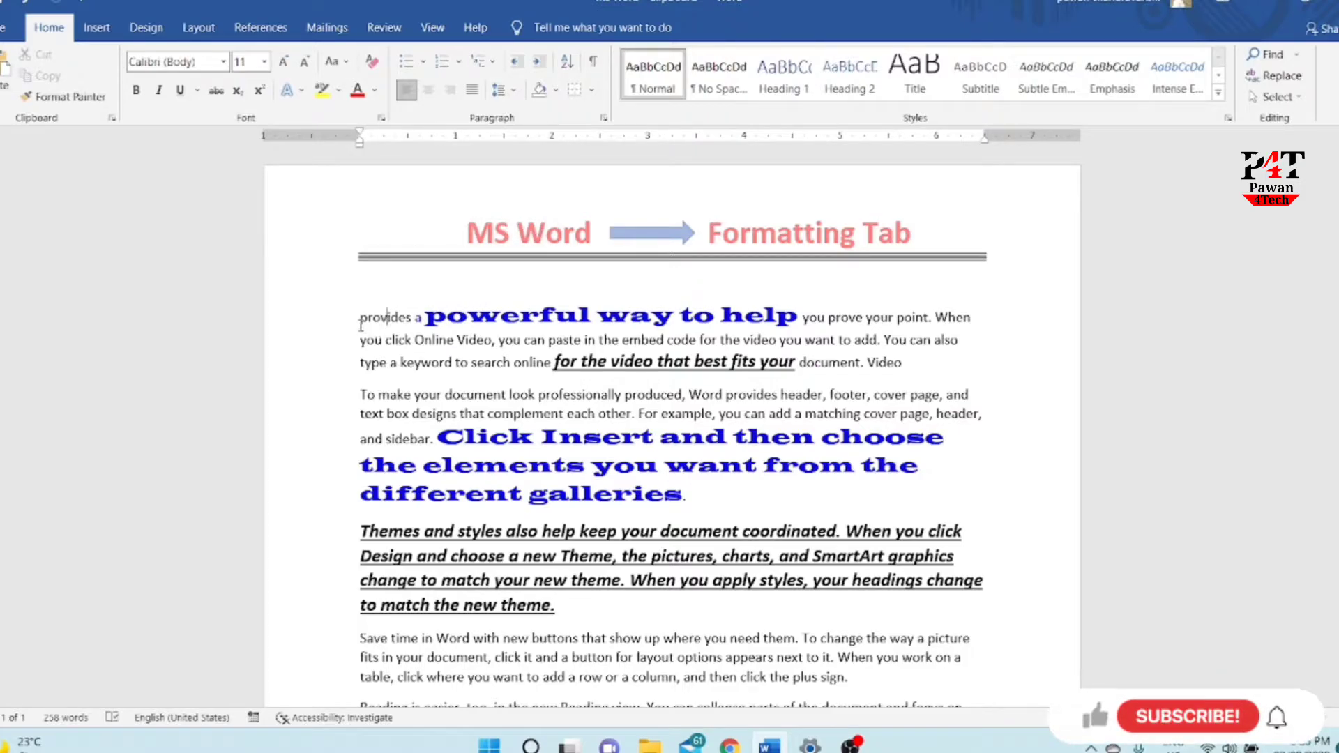
# Clear all formatting from the first body paragraph, from "provides a powerful way" to "Video"
pyautogui.moveTo(360, 317); pyautogui.dragTo(934, 368)
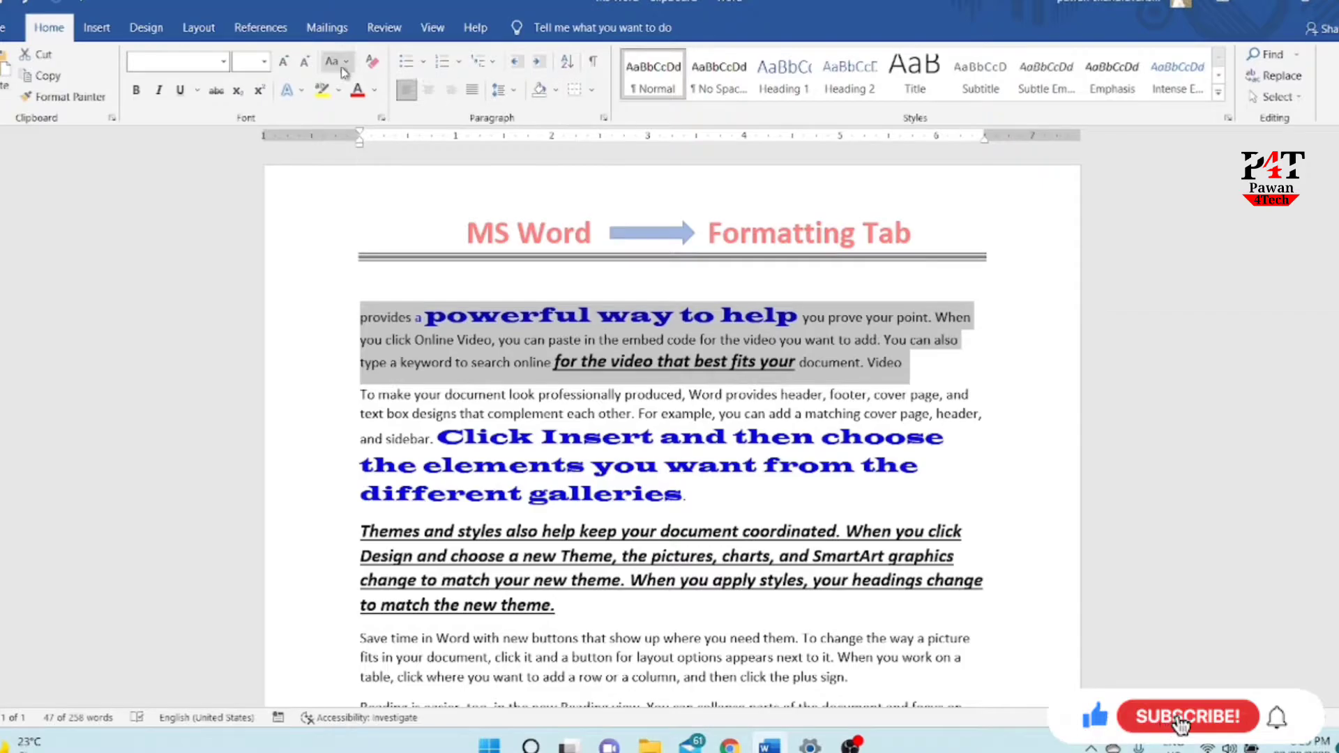
pyautogui.click(328, 337)
pyautogui.moveTo(358, 317); pyautogui.dragTo(928, 367)
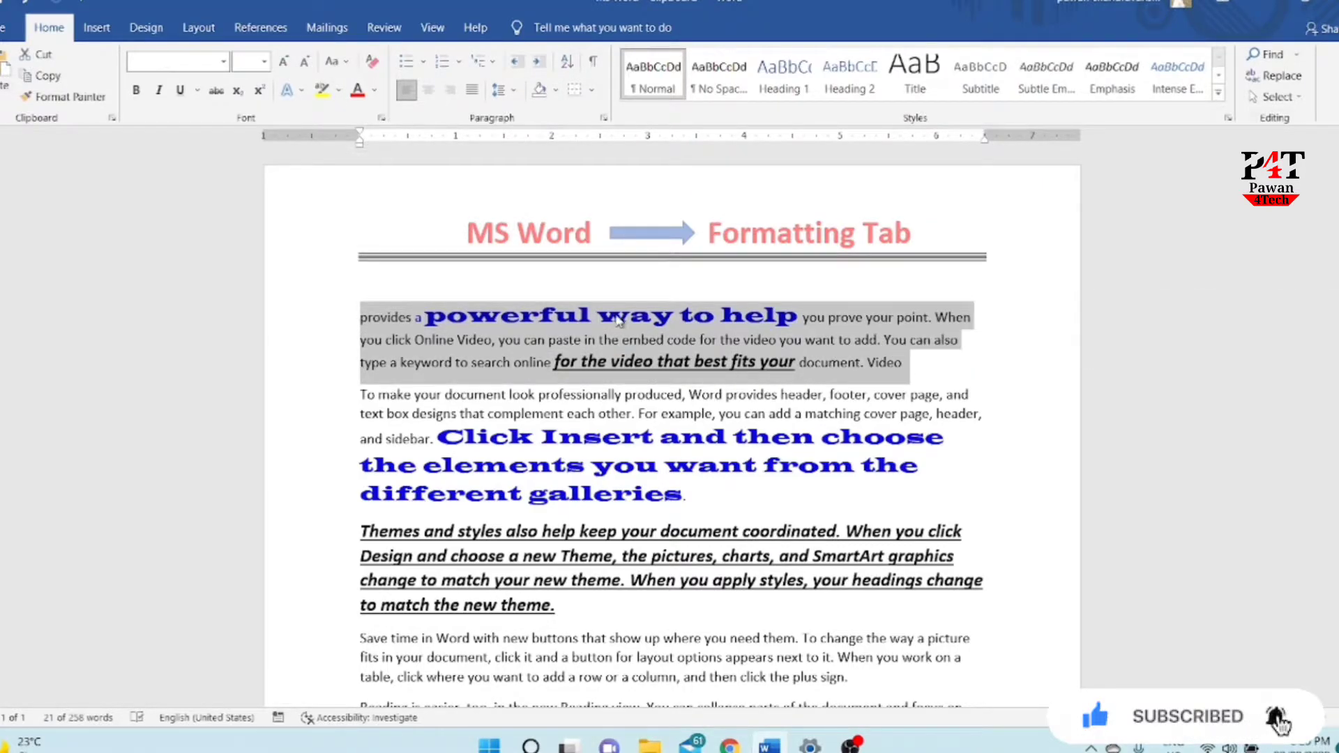
pyautogui.click(586, 340)
pyautogui.moveTo(431, 313); pyautogui.dragTo(800, 316)
pyautogui.moveTo(392, 316); pyautogui.dragTo(887, 371)
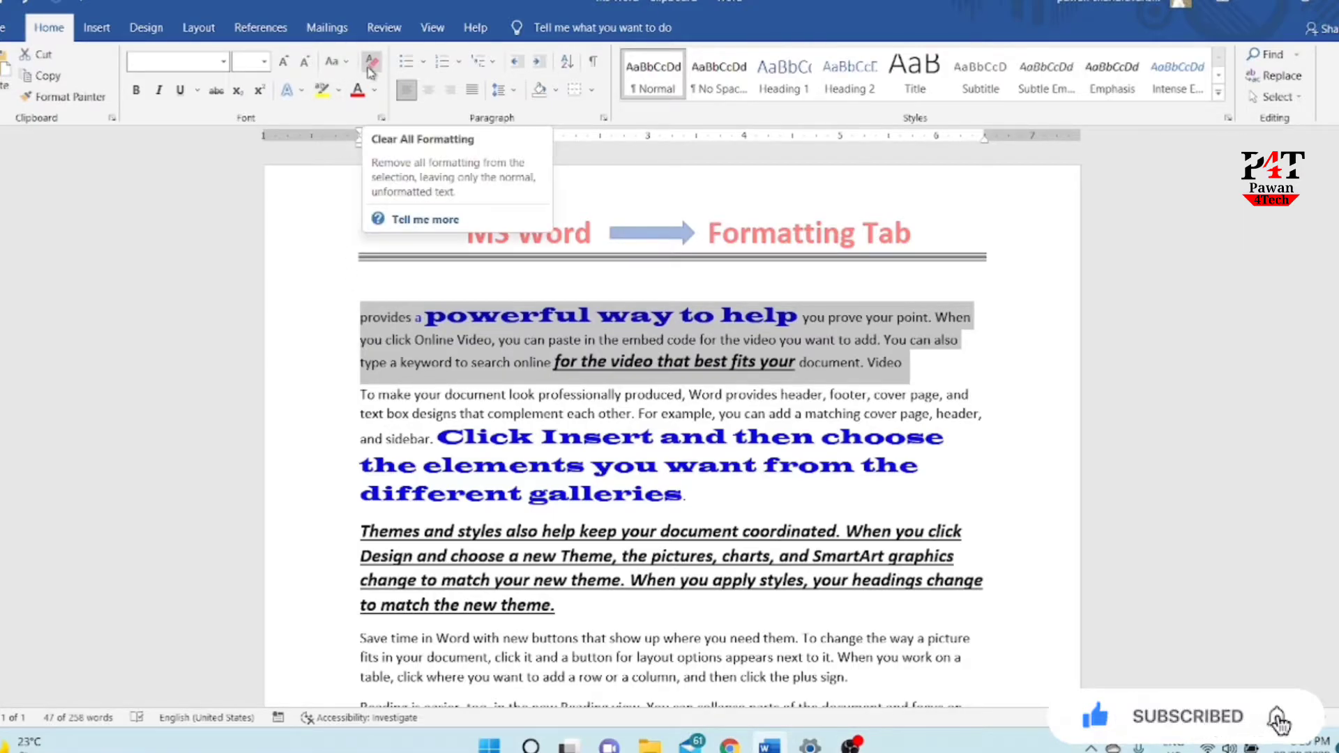
pyautogui.click(373, 67)
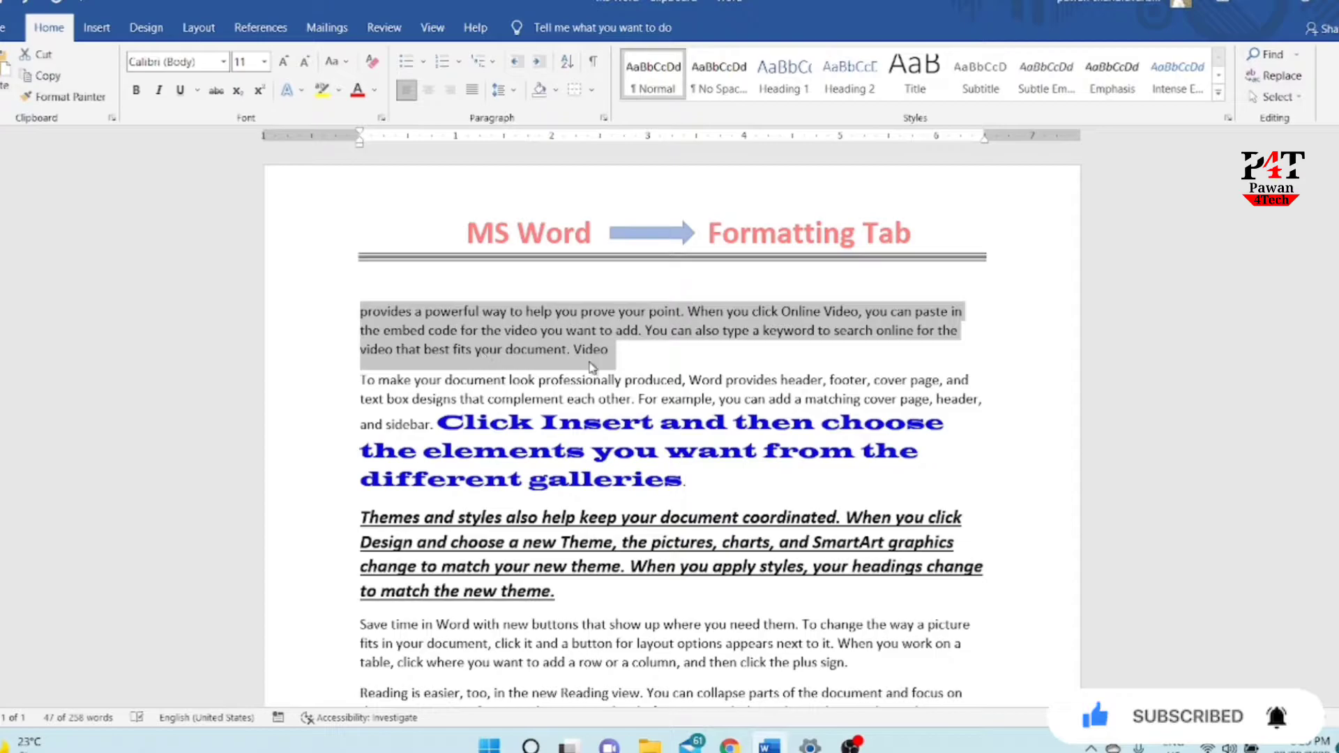
pyautogui.click(621, 353)
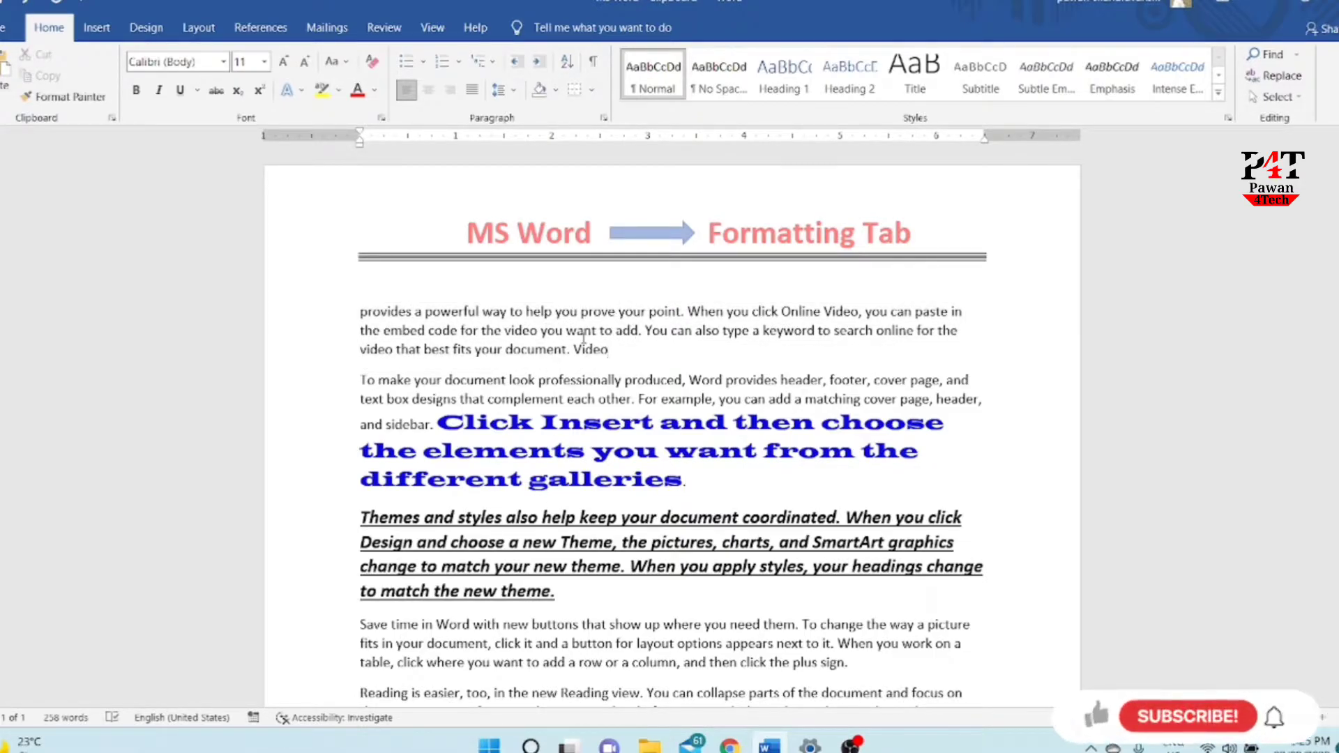
# Try strikethrough on the whole first body paragraph and undo it
pyautogui.moveTo(357, 315); pyautogui.dragTo(598, 356)
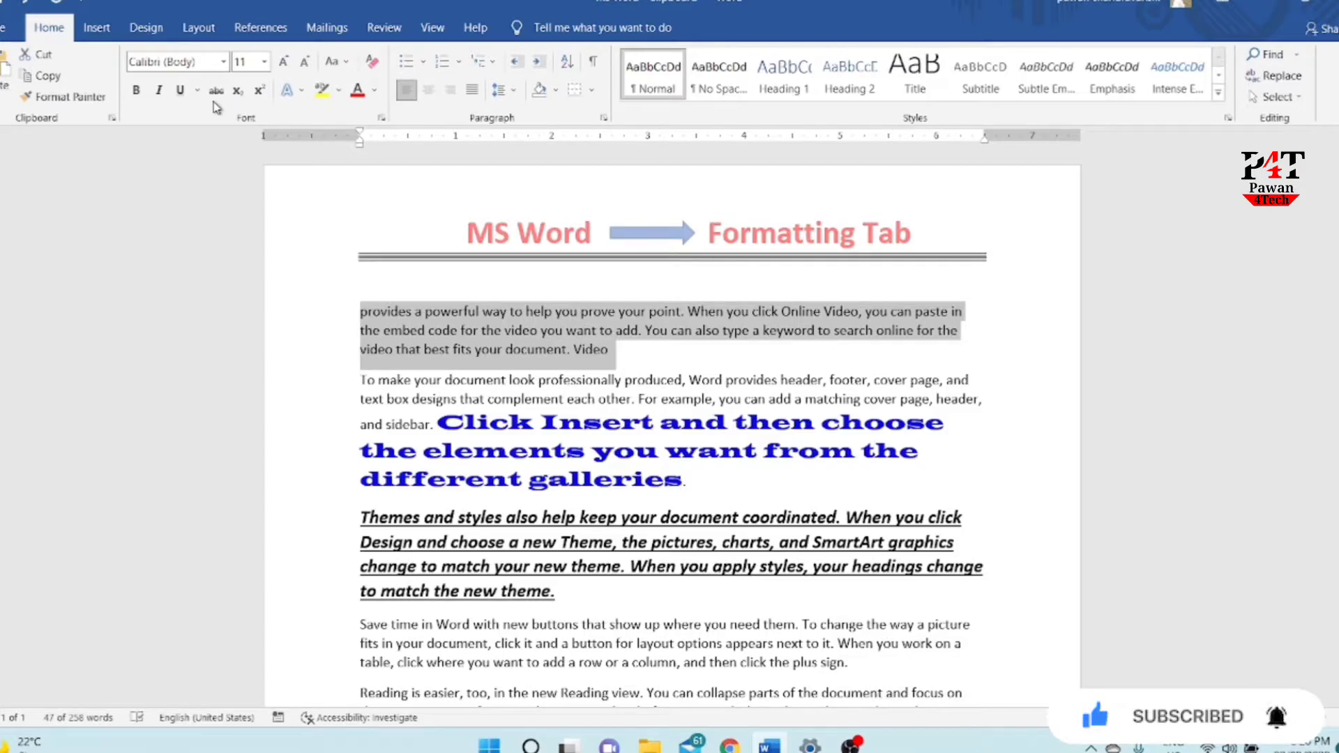
pyautogui.click(611, 351)
pyautogui.moveTo(352, 312); pyautogui.dragTo(609, 367)
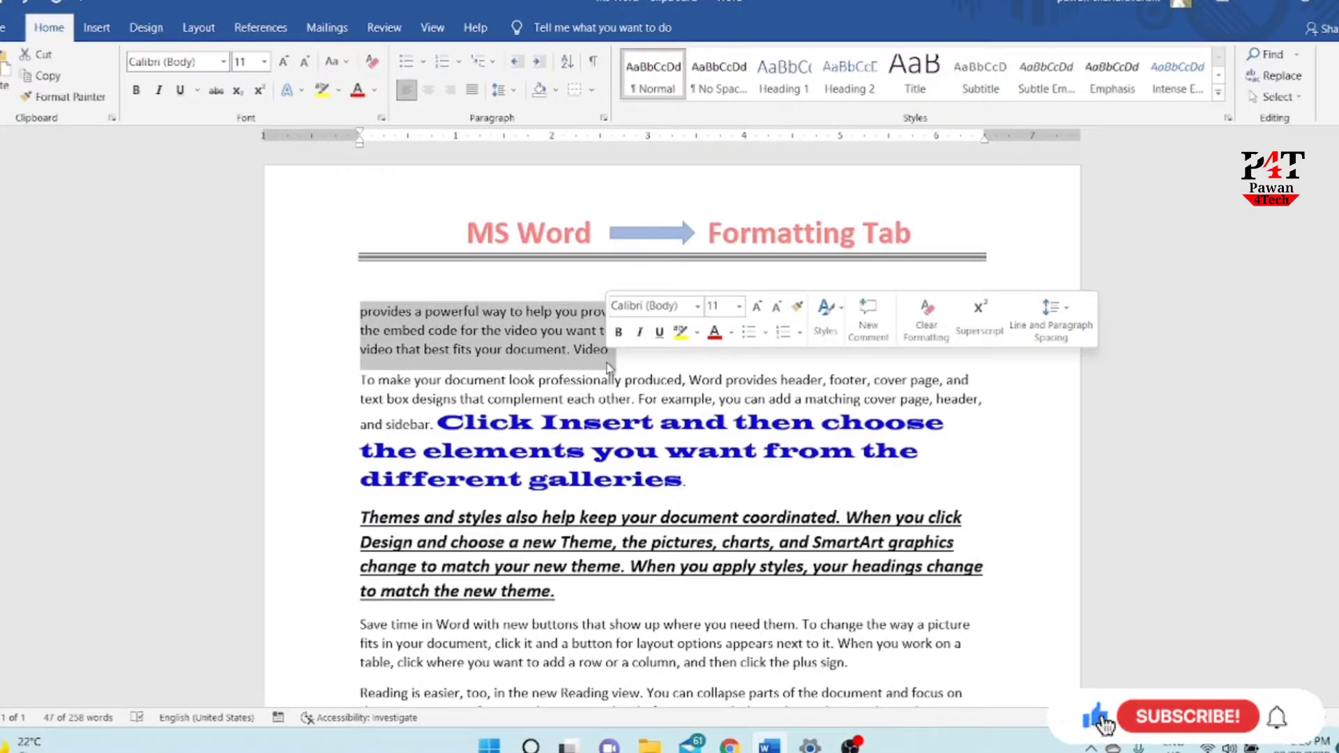
pyautogui.click(216, 98)
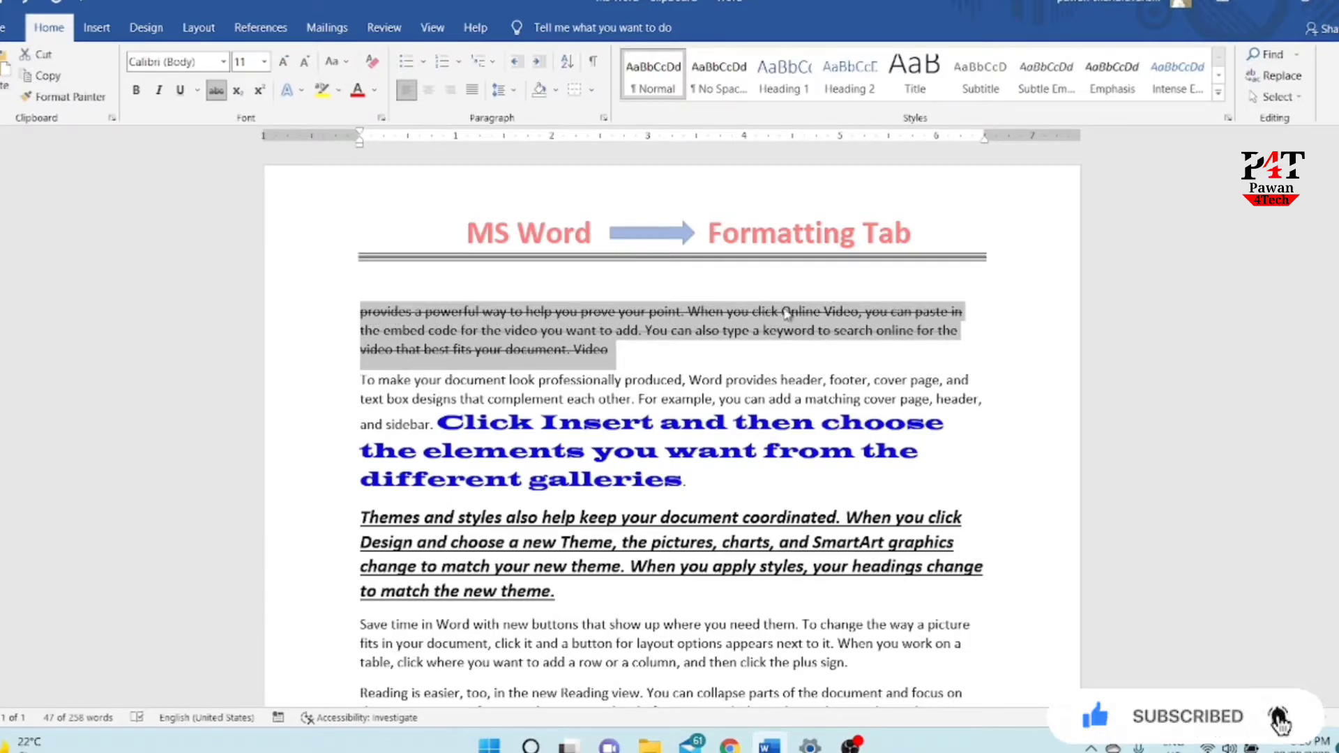
pyautogui.hotkey('ctrl', 'z')
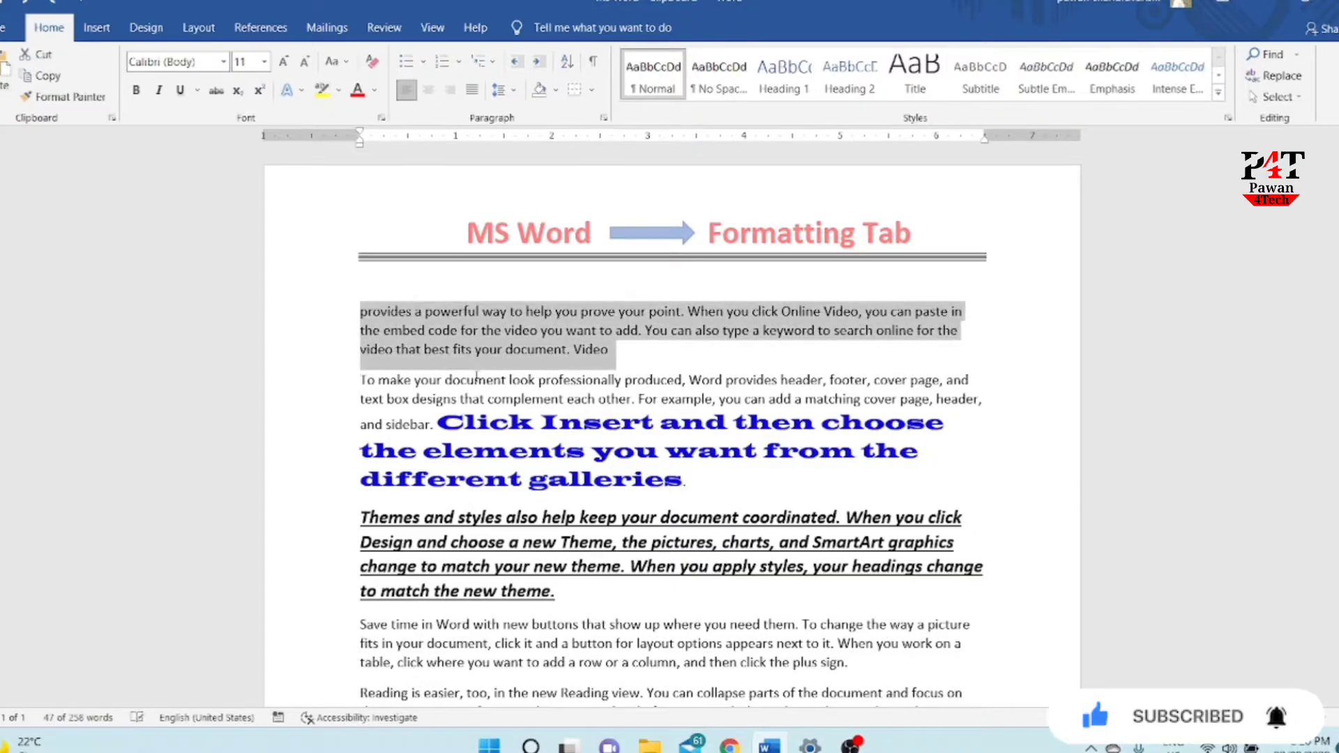
# Add "Rs 500 -400" at the end of the first body paragraph and strike through the 500
pyautogui.click(599, 357)
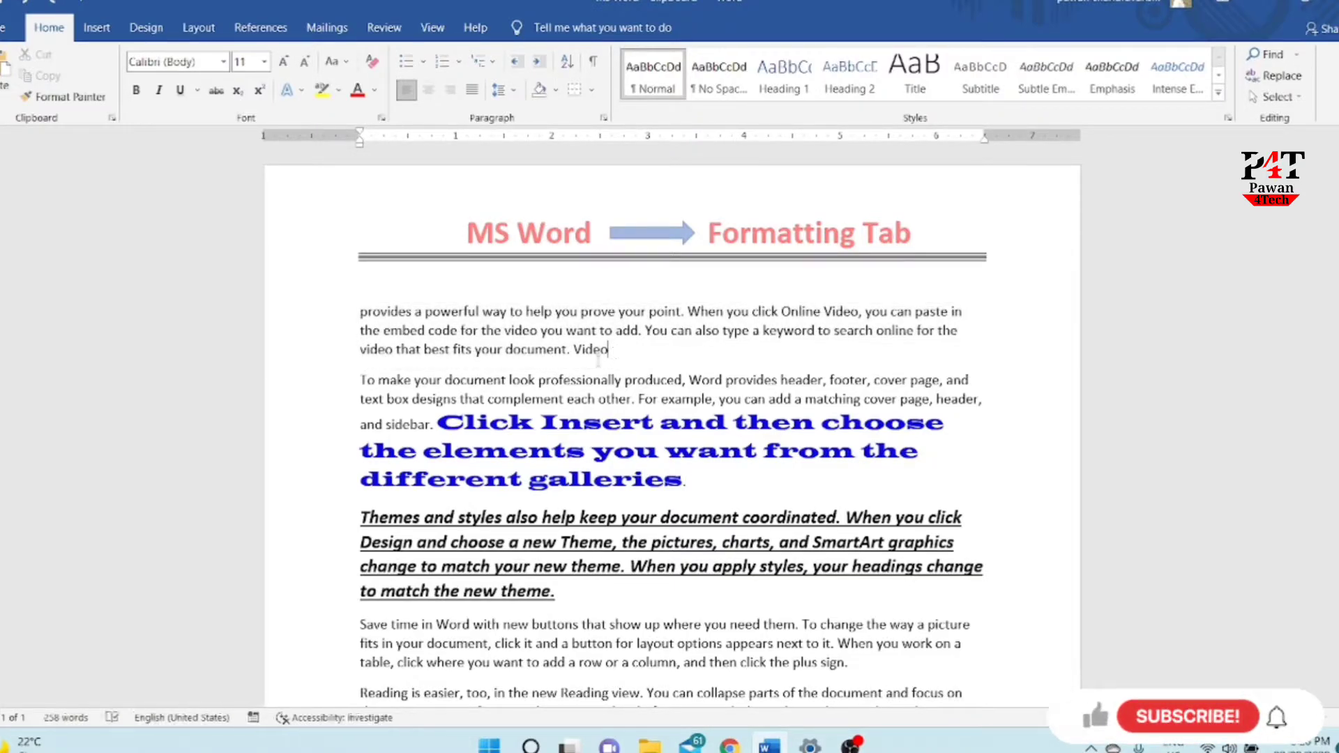
pyautogui.write('Rs 500 -')
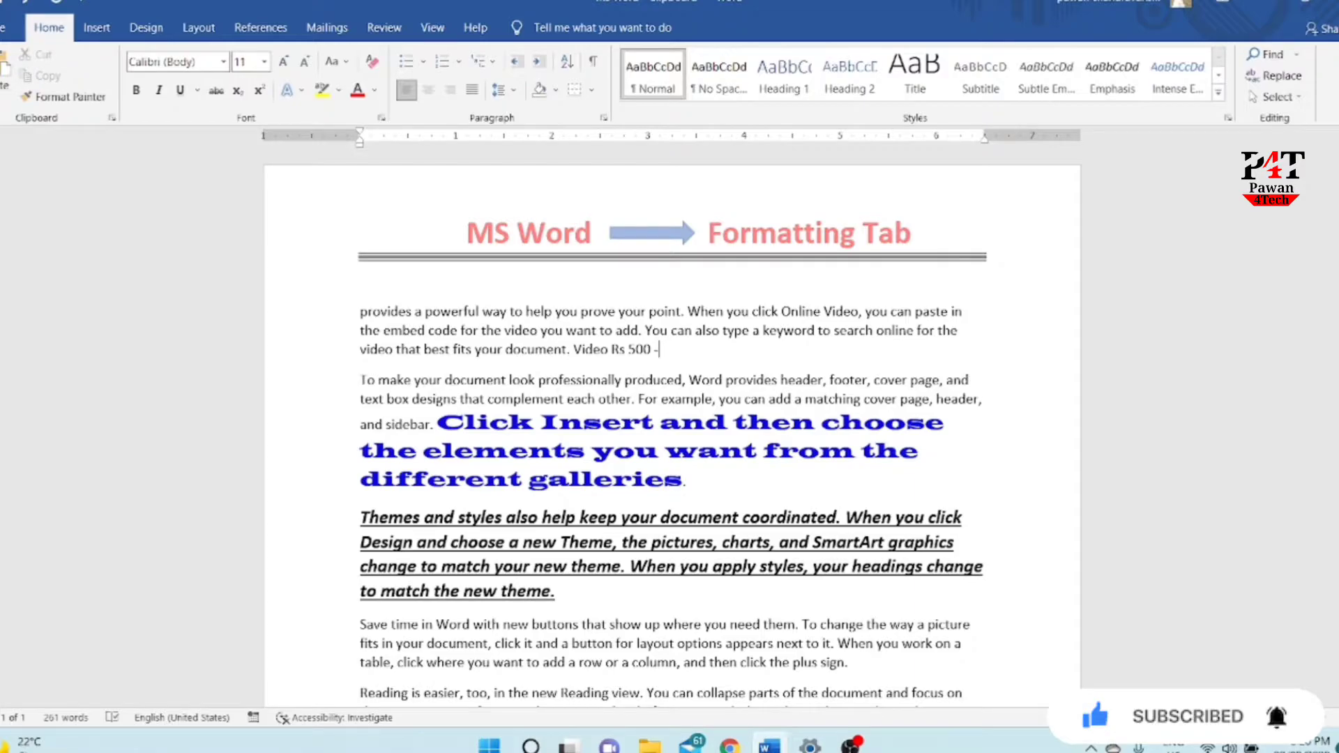
pyautogui.write('400')
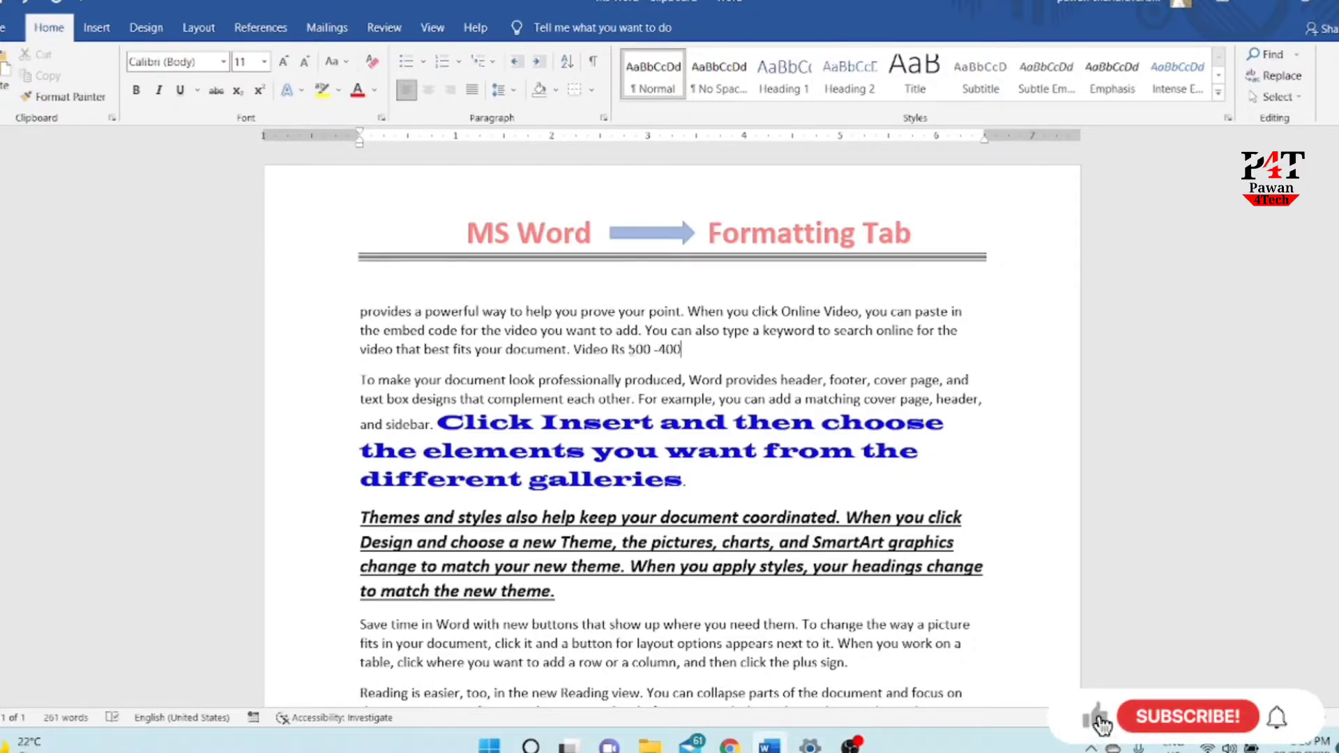
pyautogui.moveTo(630, 350); pyautogui.dragTo(651, 347)
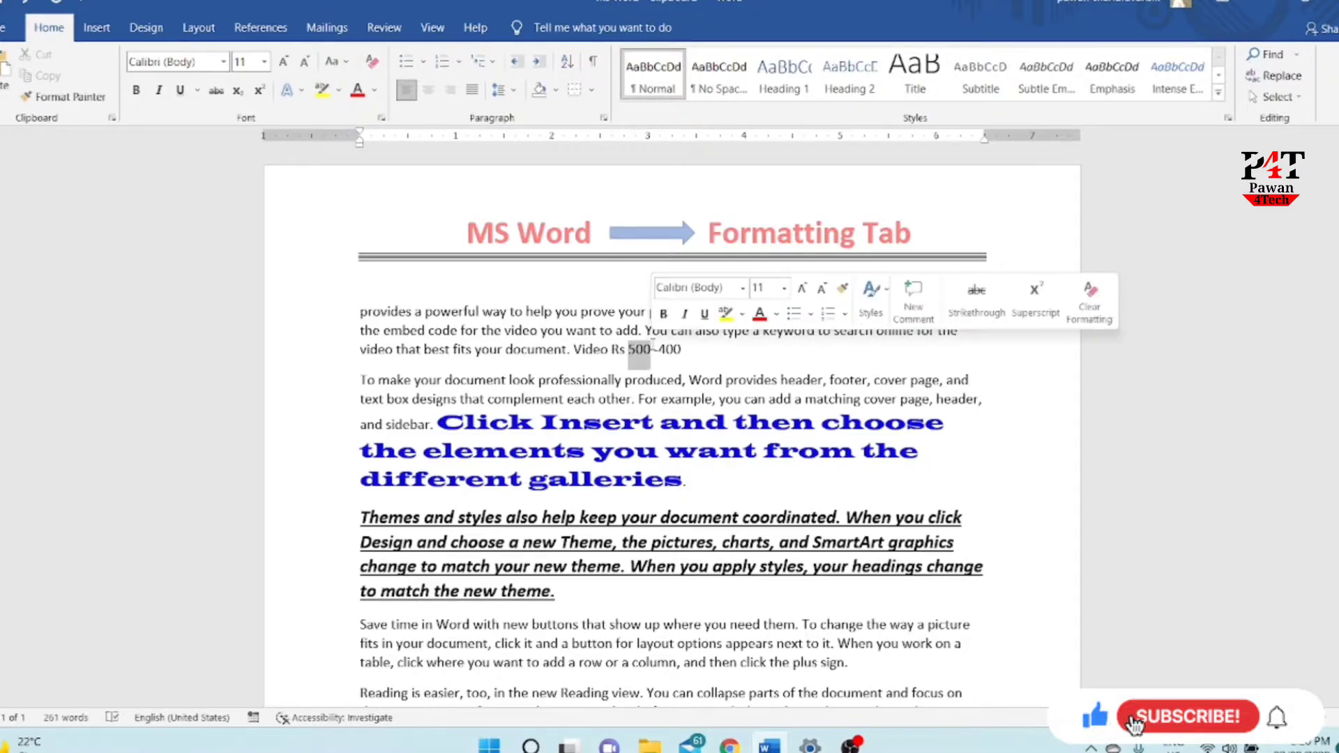
pyautogui.click(216, 90)
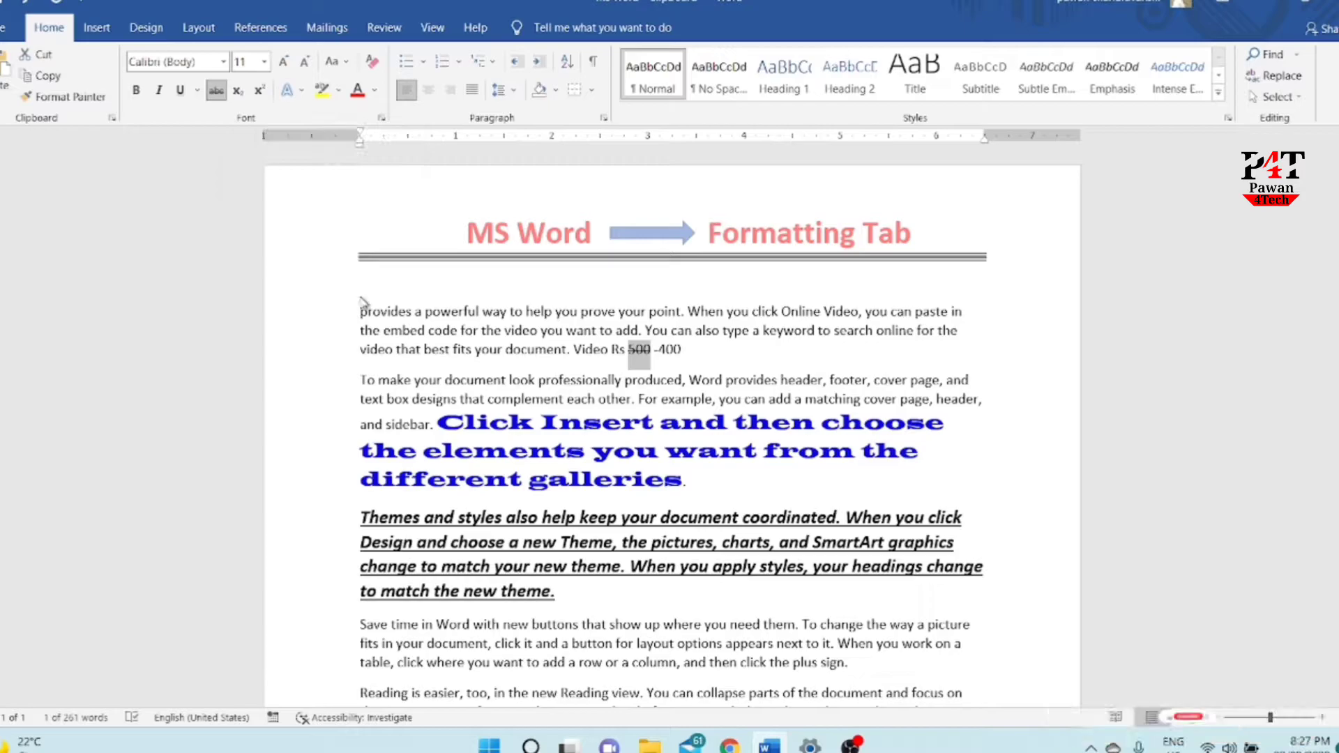
# Insert a line reading "H2o" above the first body paragraph and format its 2 as subscript
pyautogui.click(362, 310)
pyautogui.press('Return')
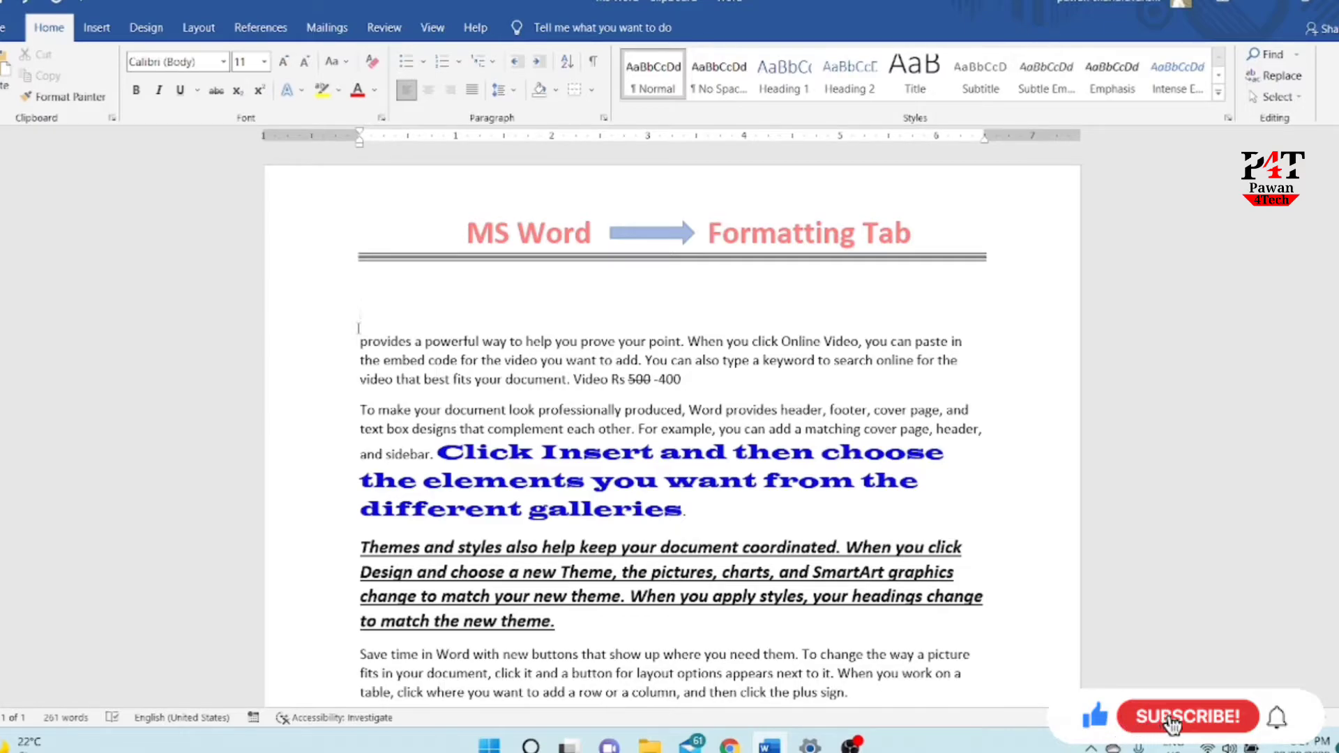
pyautogui.write('h')
pyautogui.moveTo(369, 311); pyautogui.dragTo(377, 310)
pyautogui.click(427, 309)
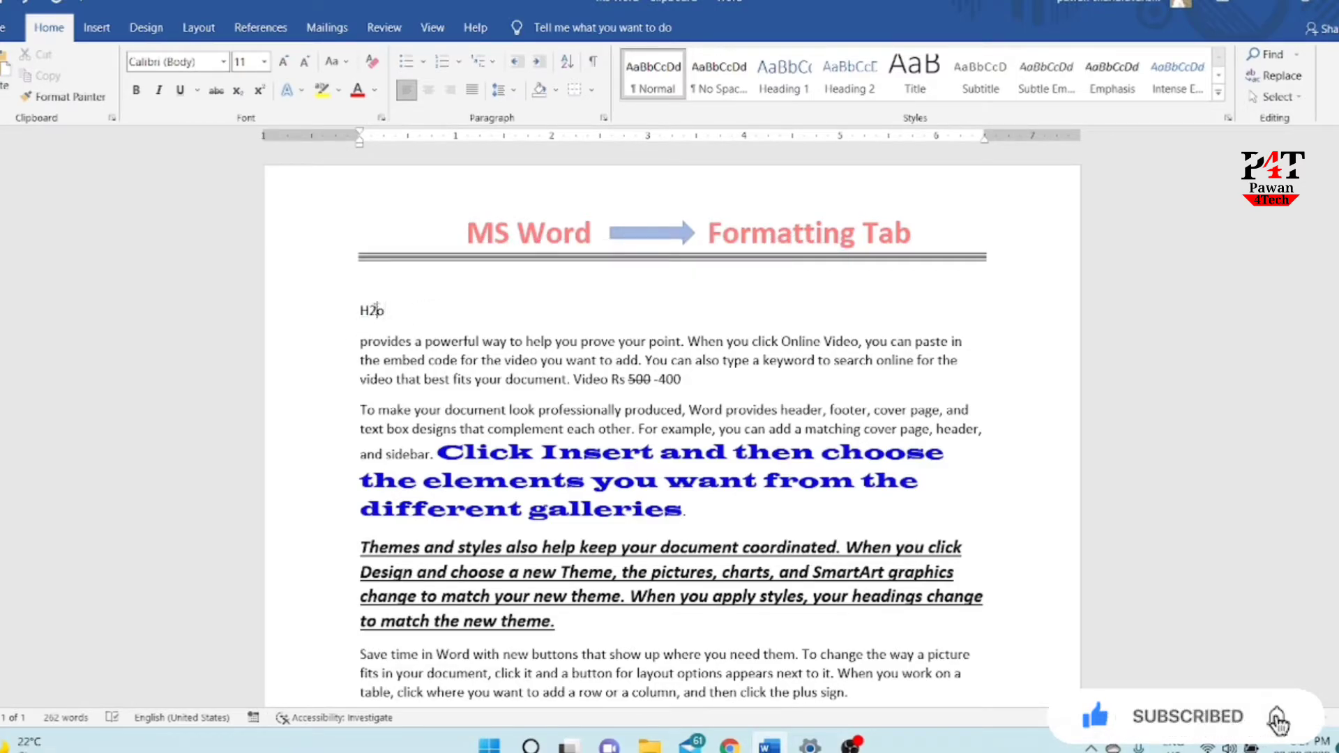
pyautogui.moveTo(369, 311); pyautogui.dragTo(377, 311)
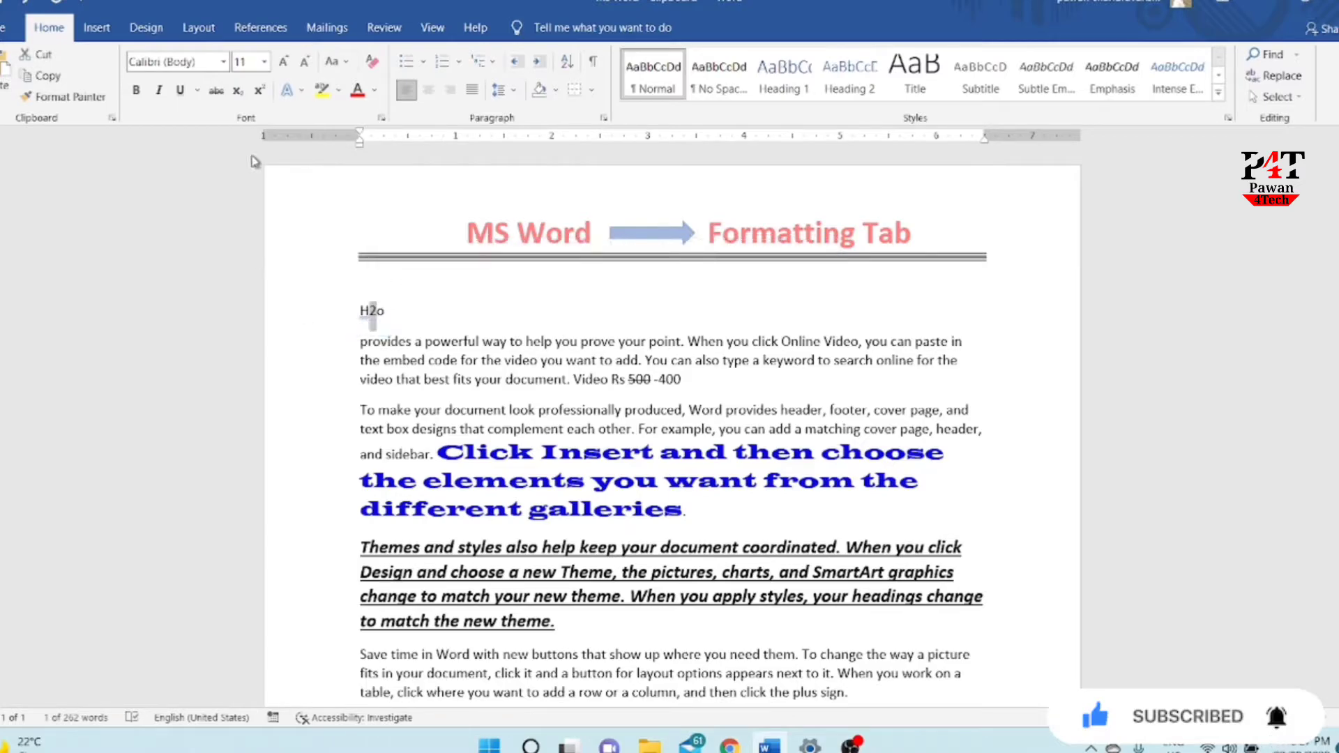
pyautogui.click(239, 91)
# Enlarge the H2o formula to 16 pt
pyautogui.doubleClick(370, 310)
pyautogui.click(283, 61)
pyautogui.click(284, 62)
pyautogui.click(283, 61)
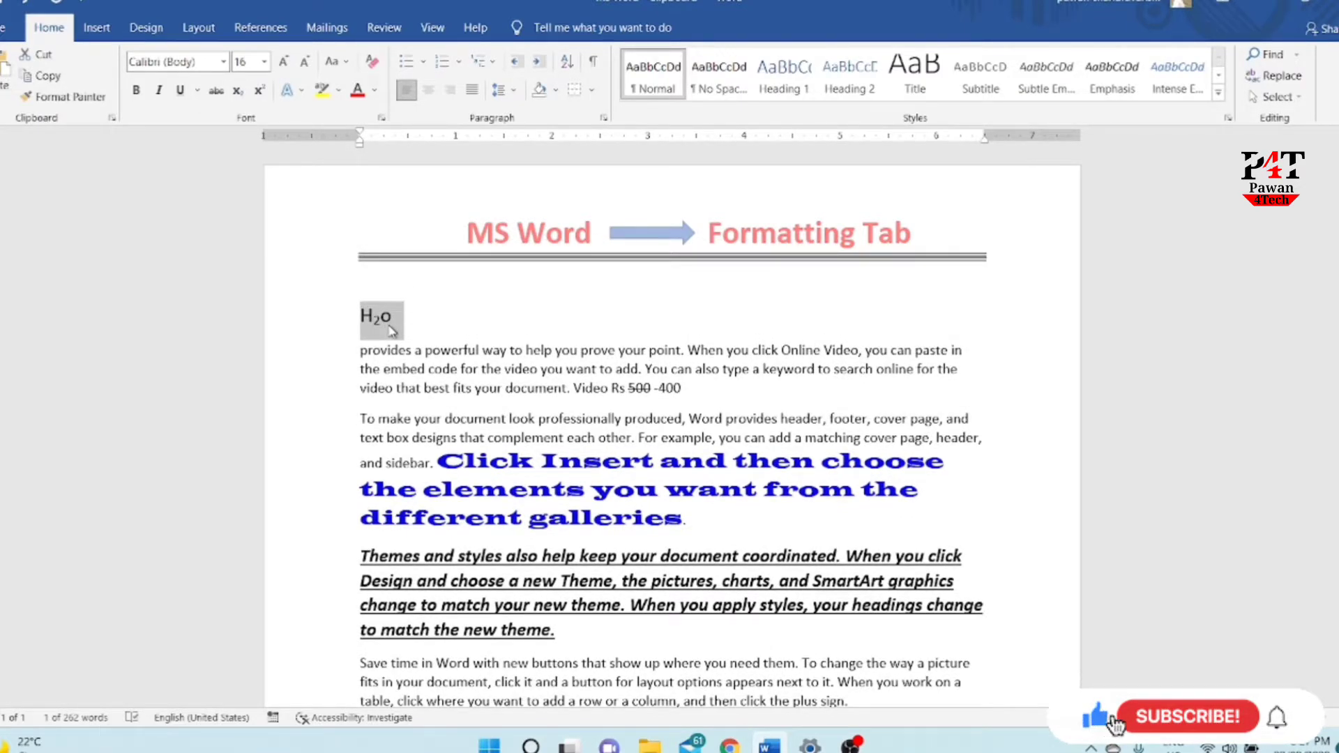
pyautogui.click(419, 315)
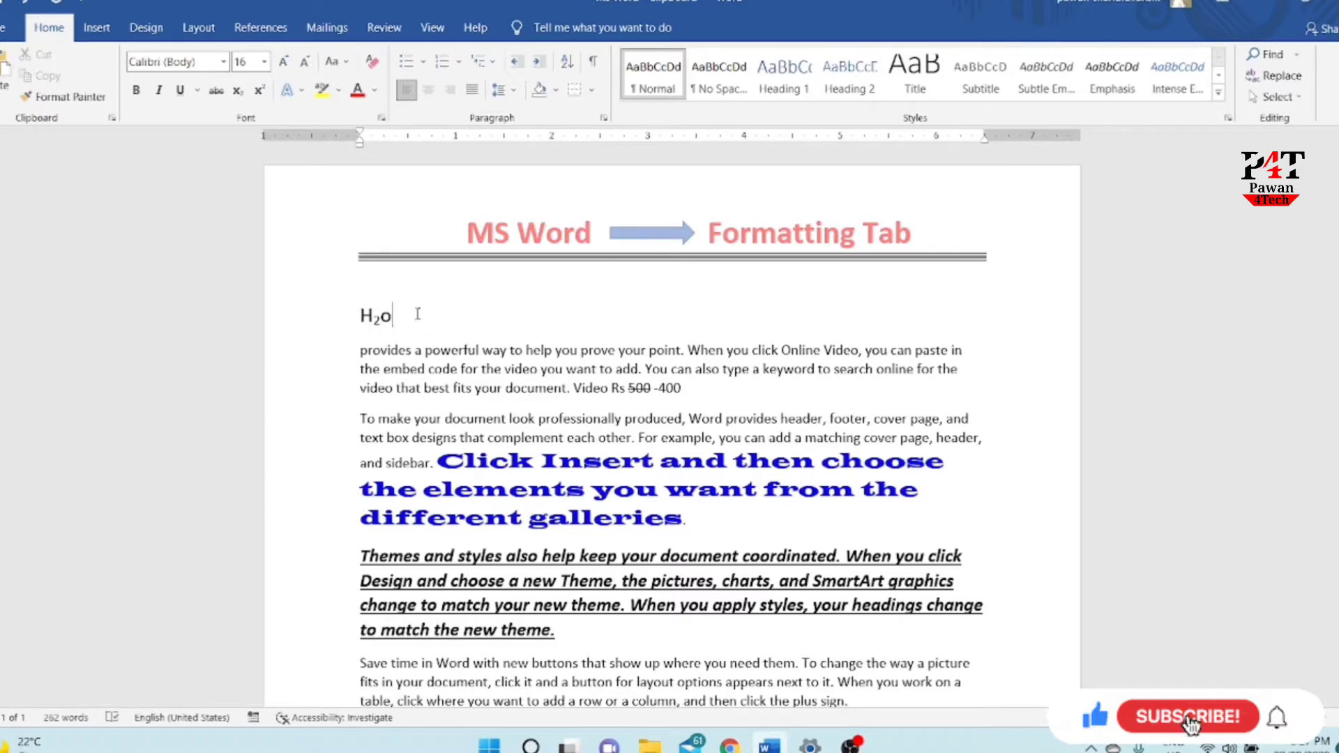
# Add "CO2" after the H2o formula and format its 2 as subscript
pyautogui.write('CO2')
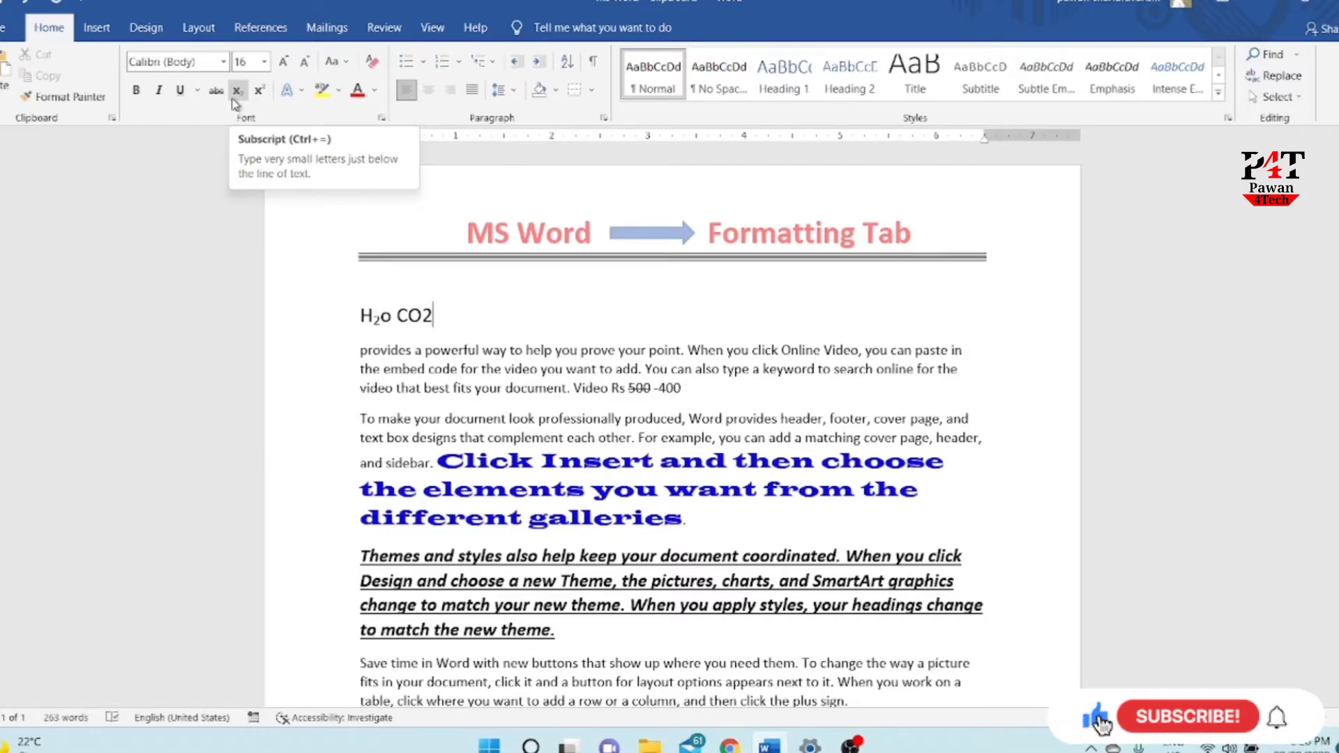
pyautogui.moveTo(422, 315); pyautogui.dragTo(439, 315)
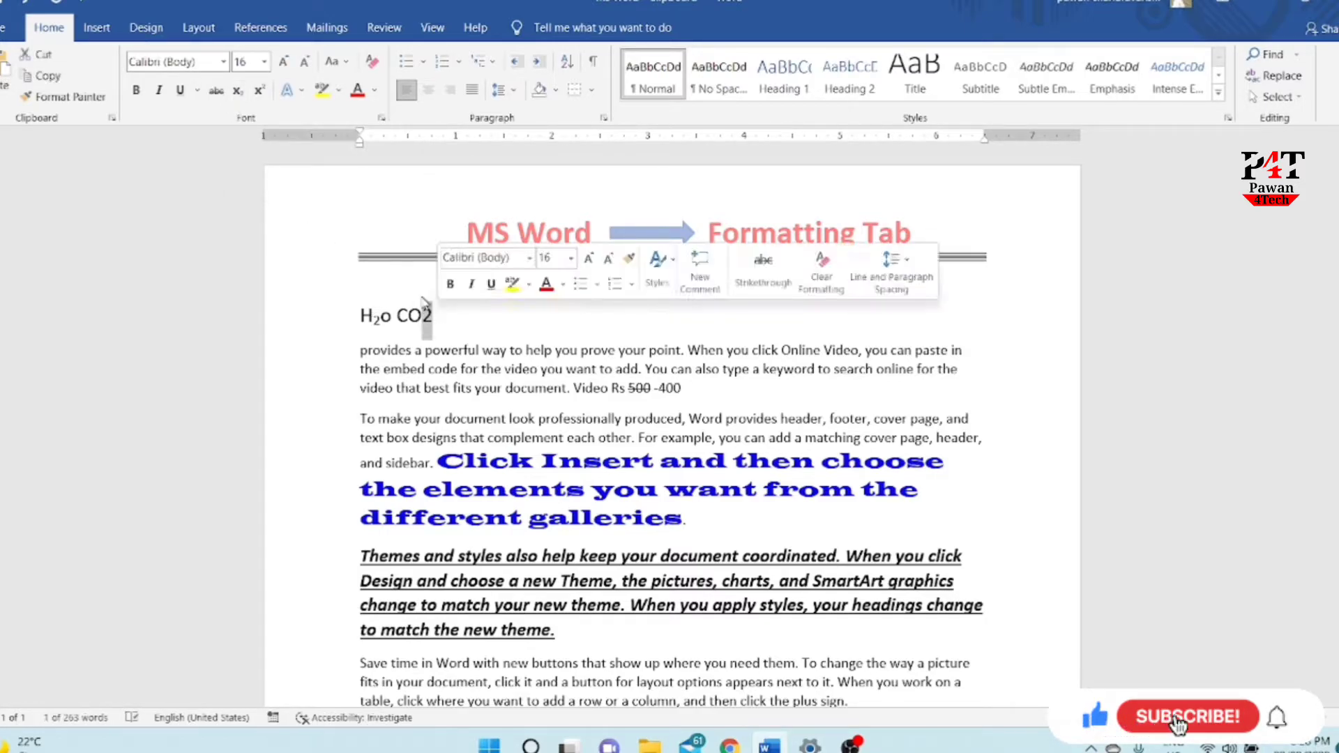
pyautogui.click(238, 91)
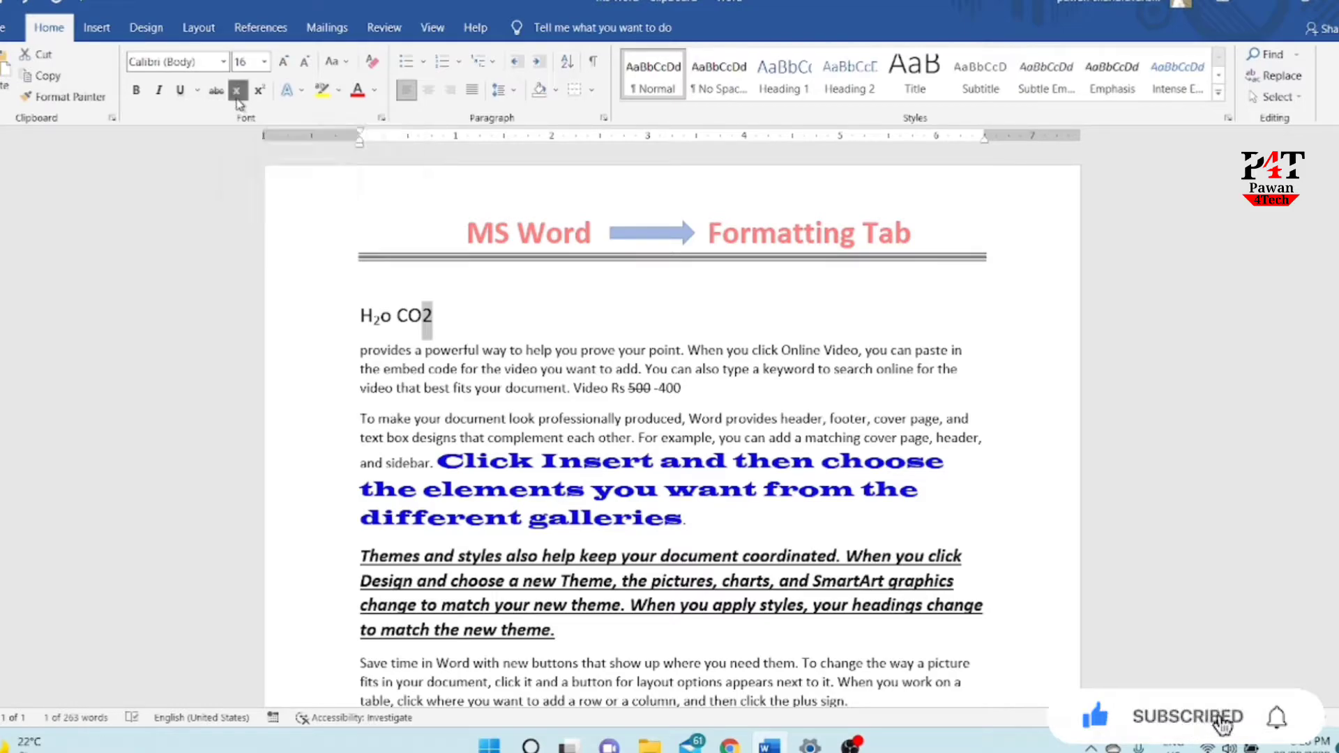
pyautogui.click(420, 321)
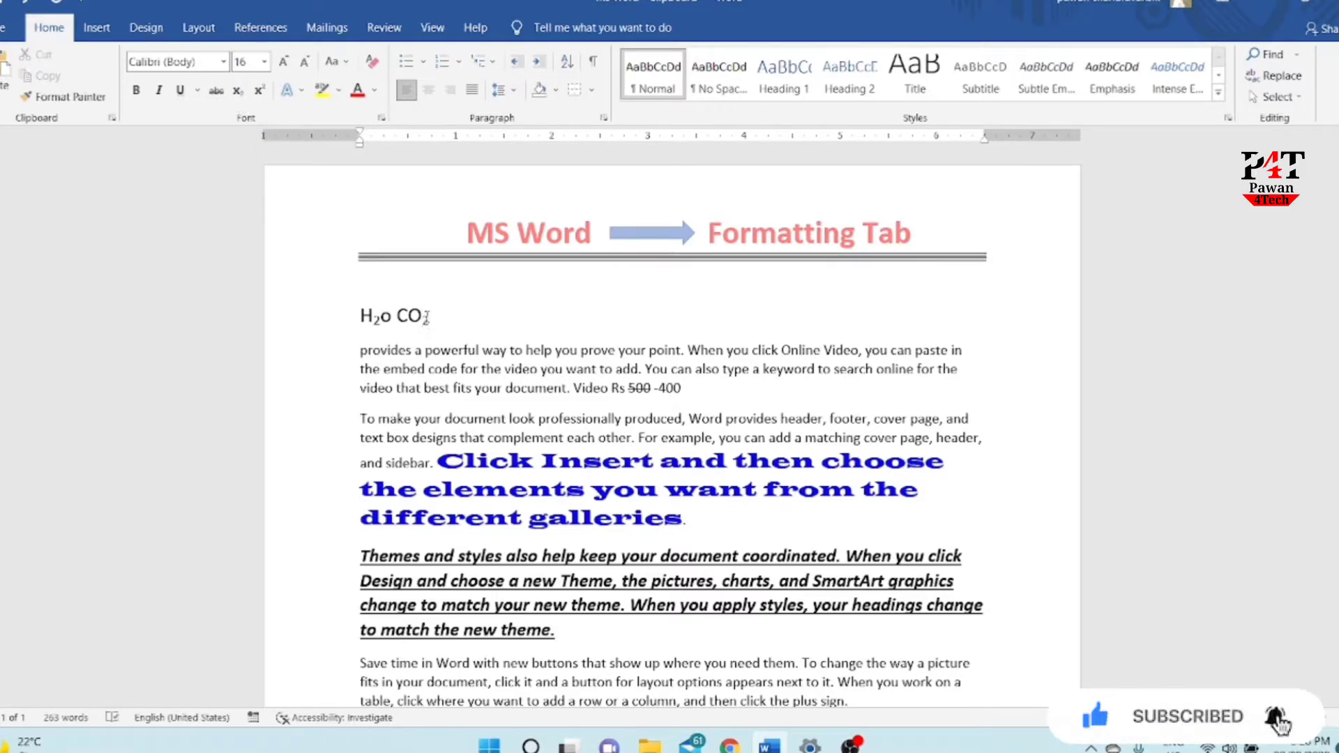
pyautogui.click(428, 318)
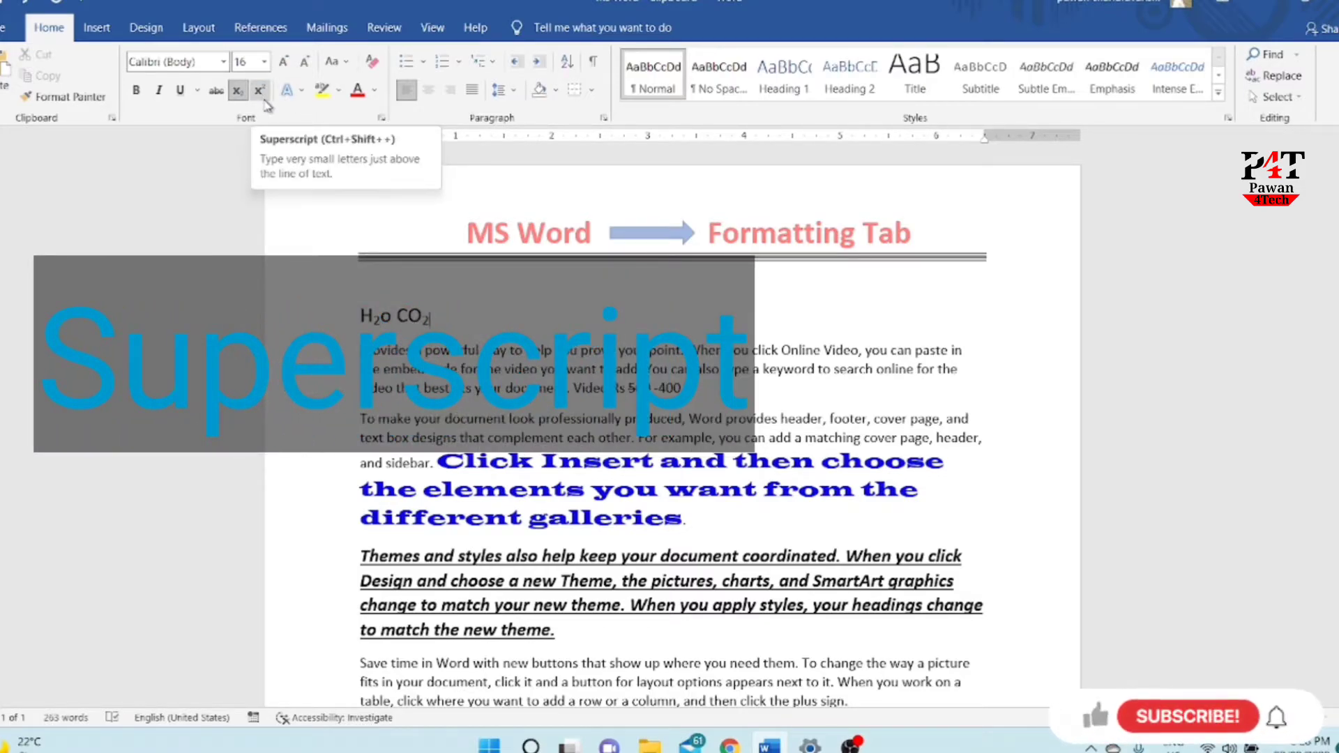
# Enter "(A+B)2" on a new line below the chemical formulas and enlarge it to 22 pt
pyautogui.press('Return')
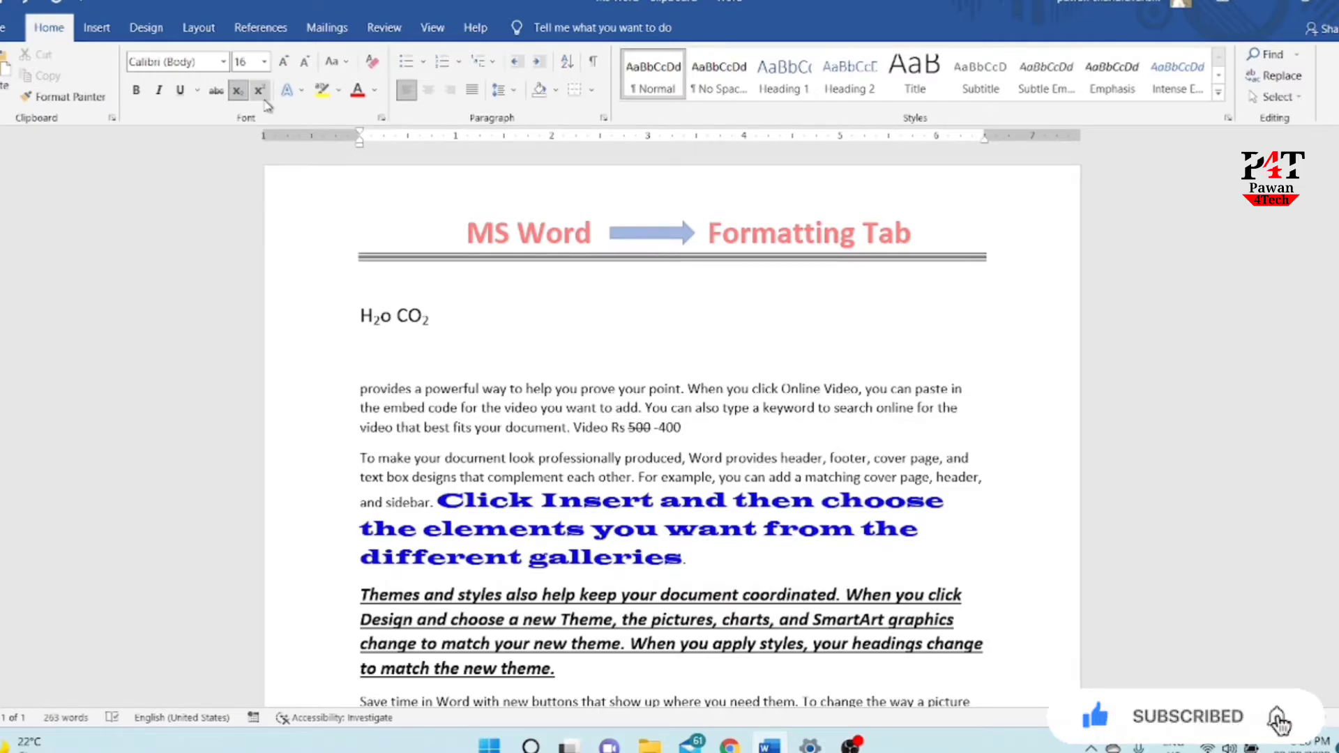
pyautogui.write('(A+B)2')
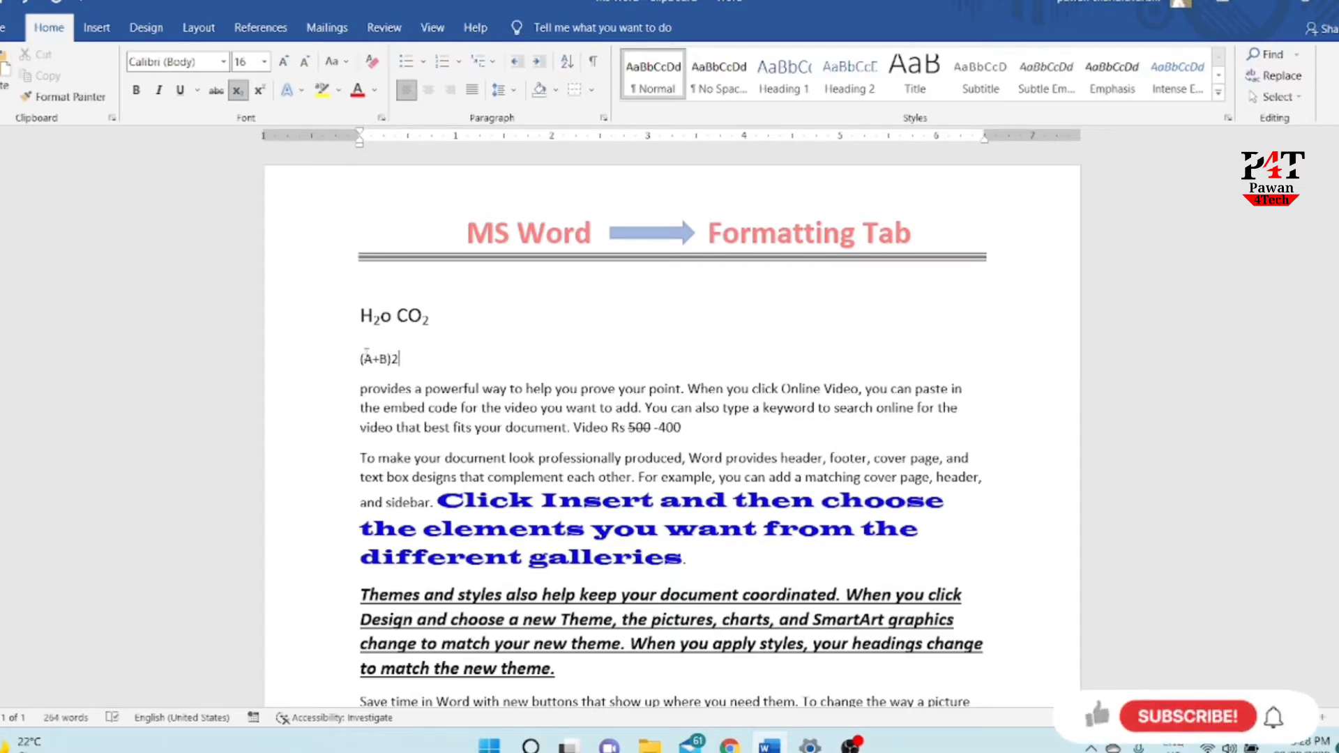
pyautogui.moveTo(369, 359); pyautogui.dragTo(416, 359)
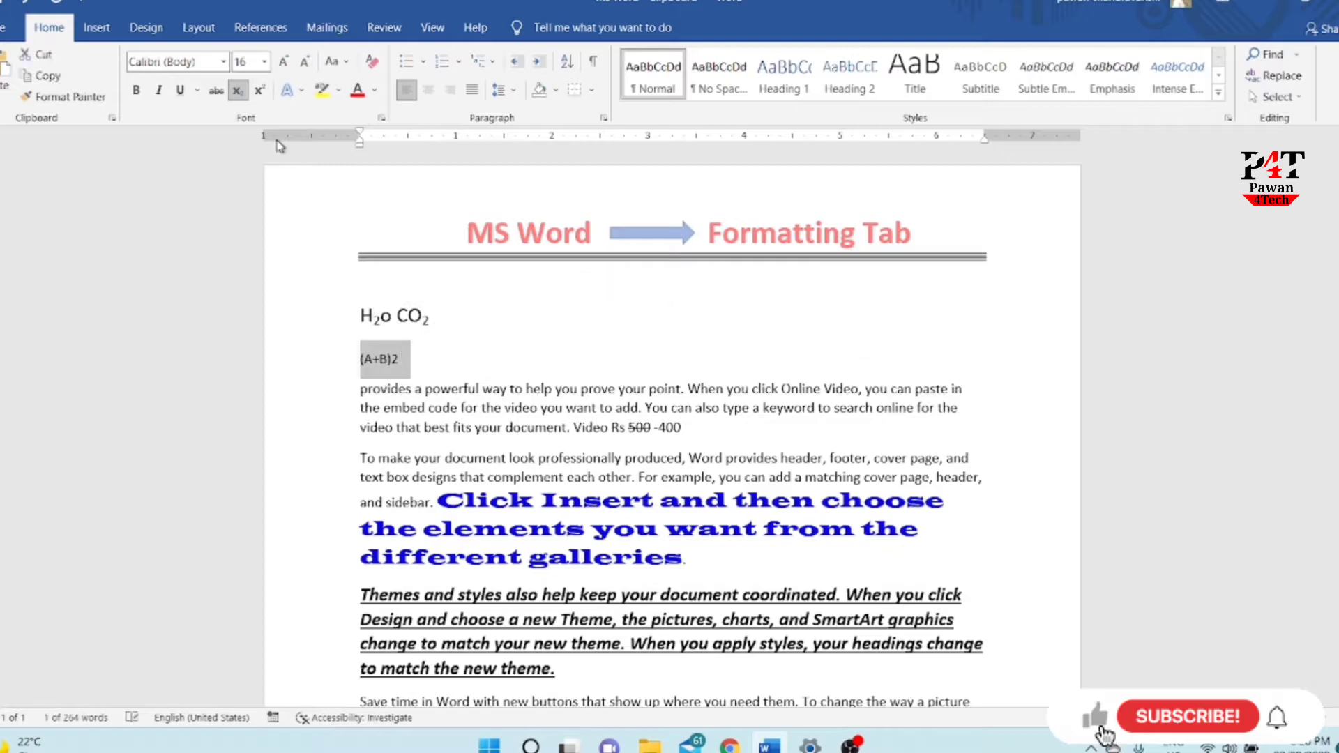
pyautogui.click(283, 63)
pyautogui.click(282, 63)
pyautogui.click(283, 63)
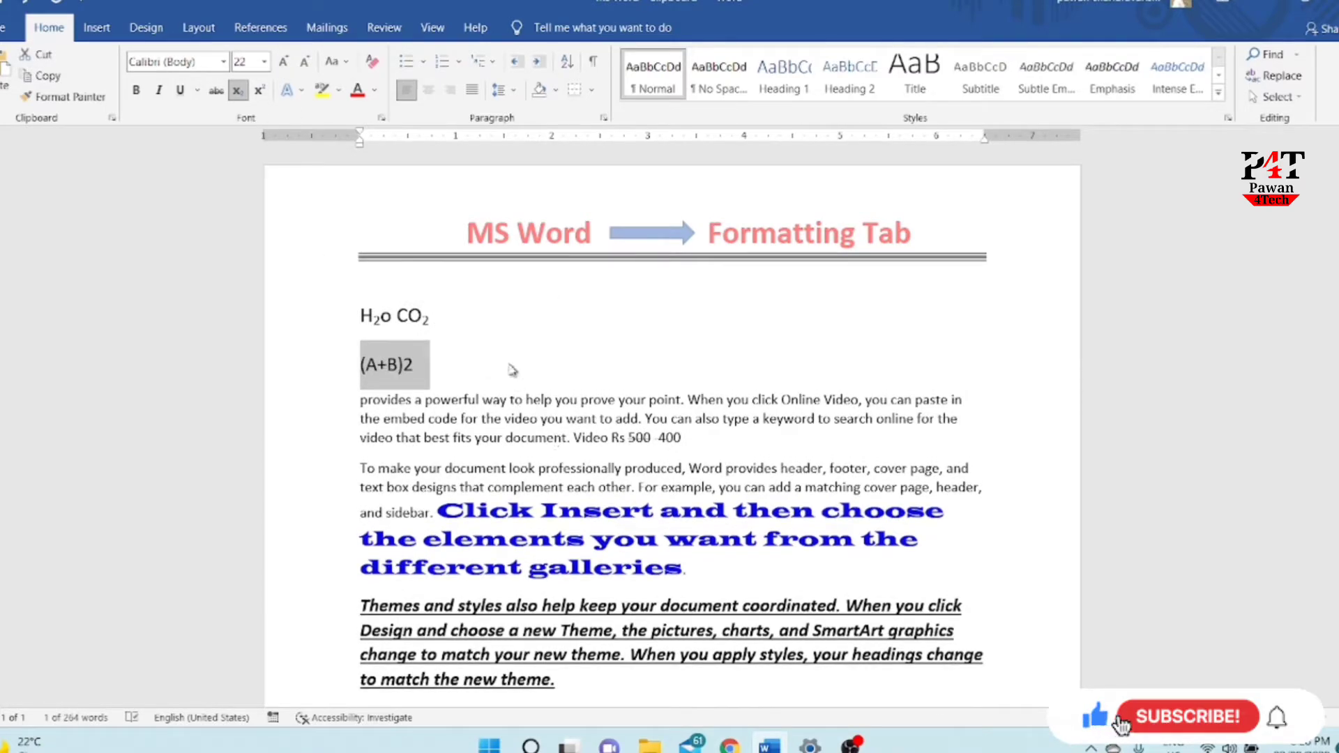
pyautogui.click(447, 367)
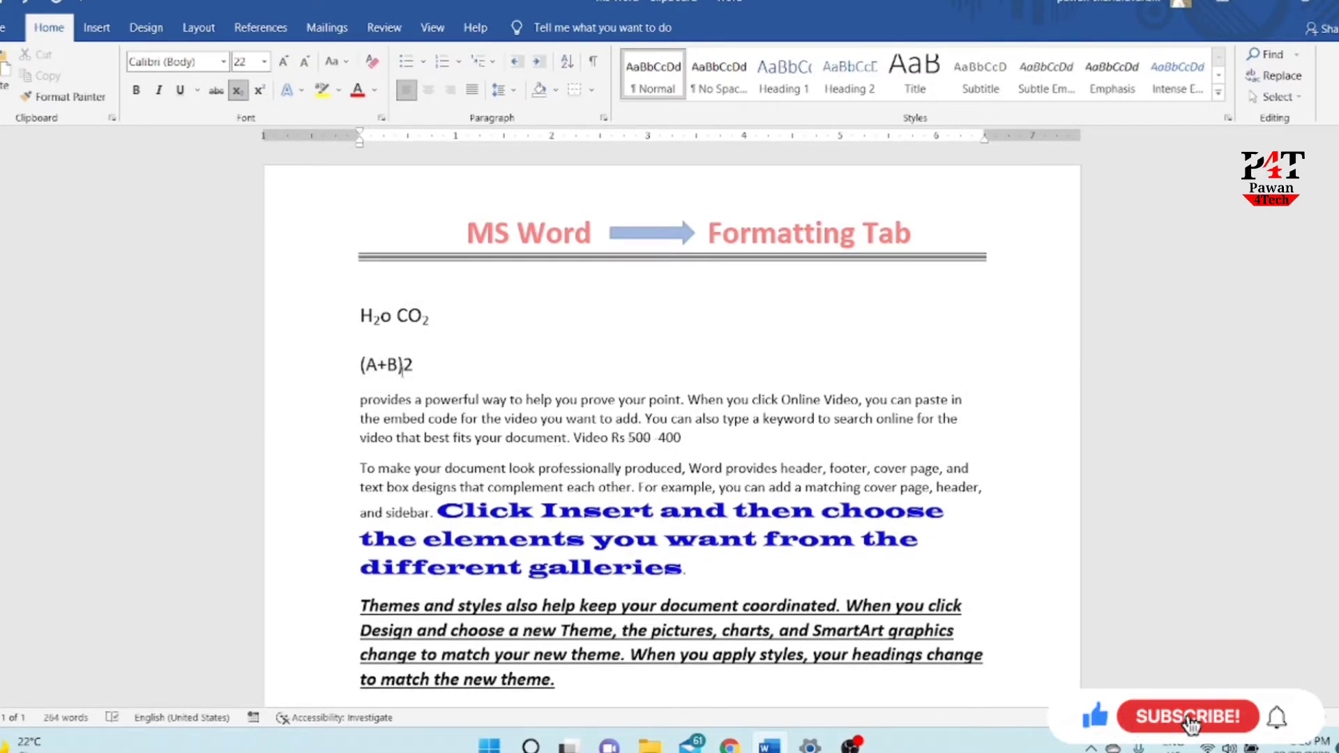
# Format the 2 after "(A+B)" as superscript
pyautogui.moveTo(403, 367); pyautogui.dragTo(414, 366)
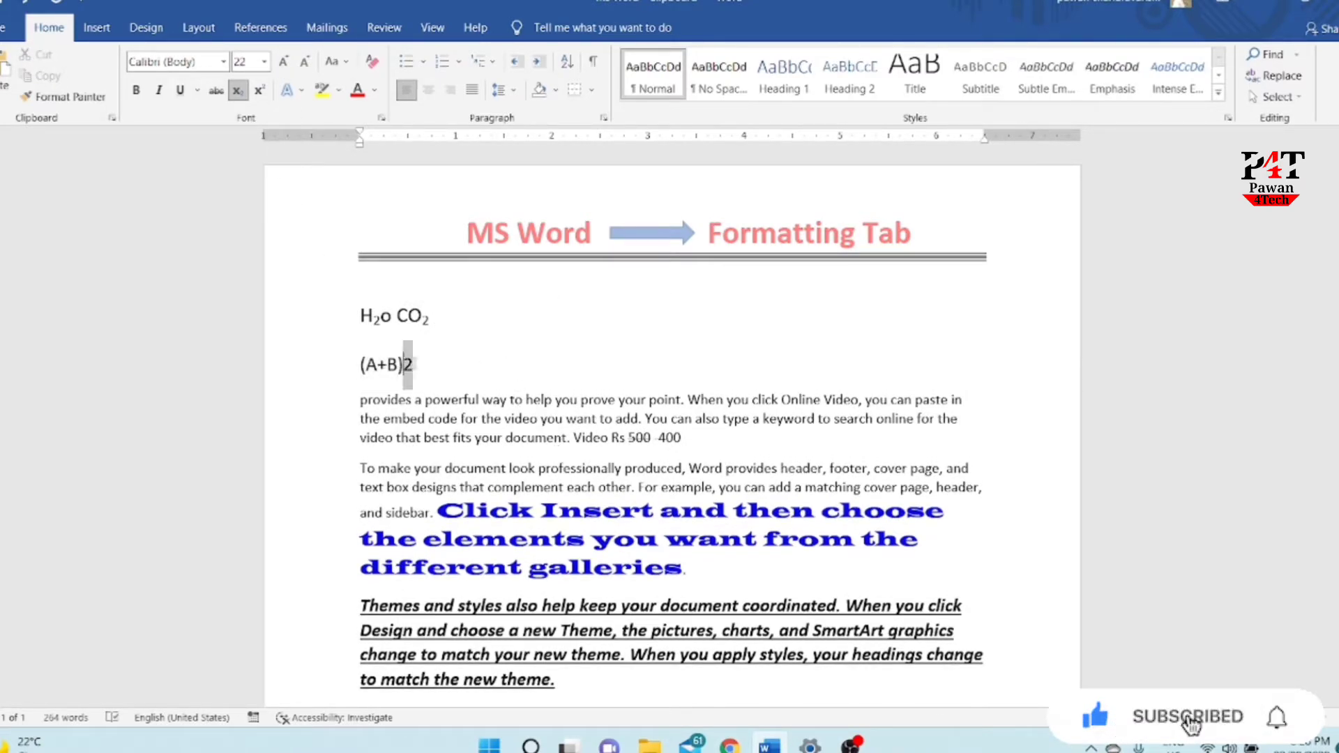
pyautogui.click(259, 92)
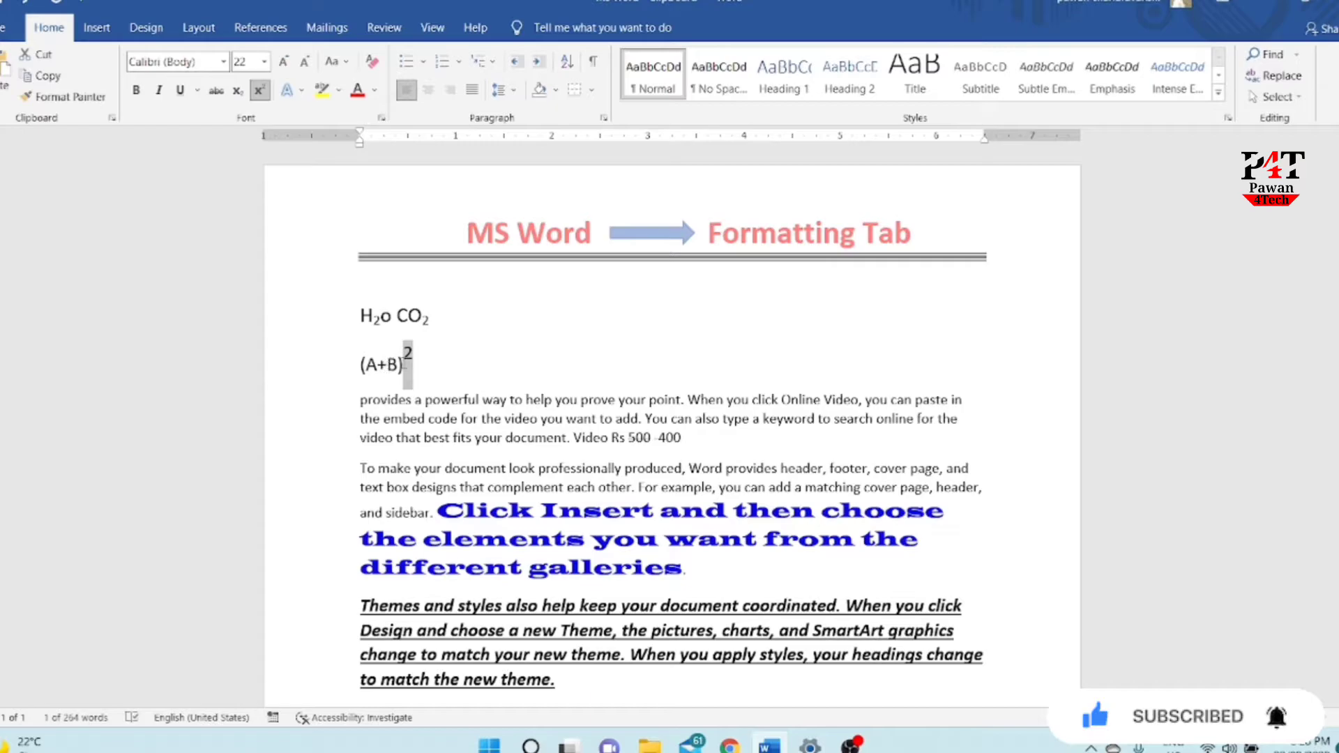
pyautogui.click(439, 375)
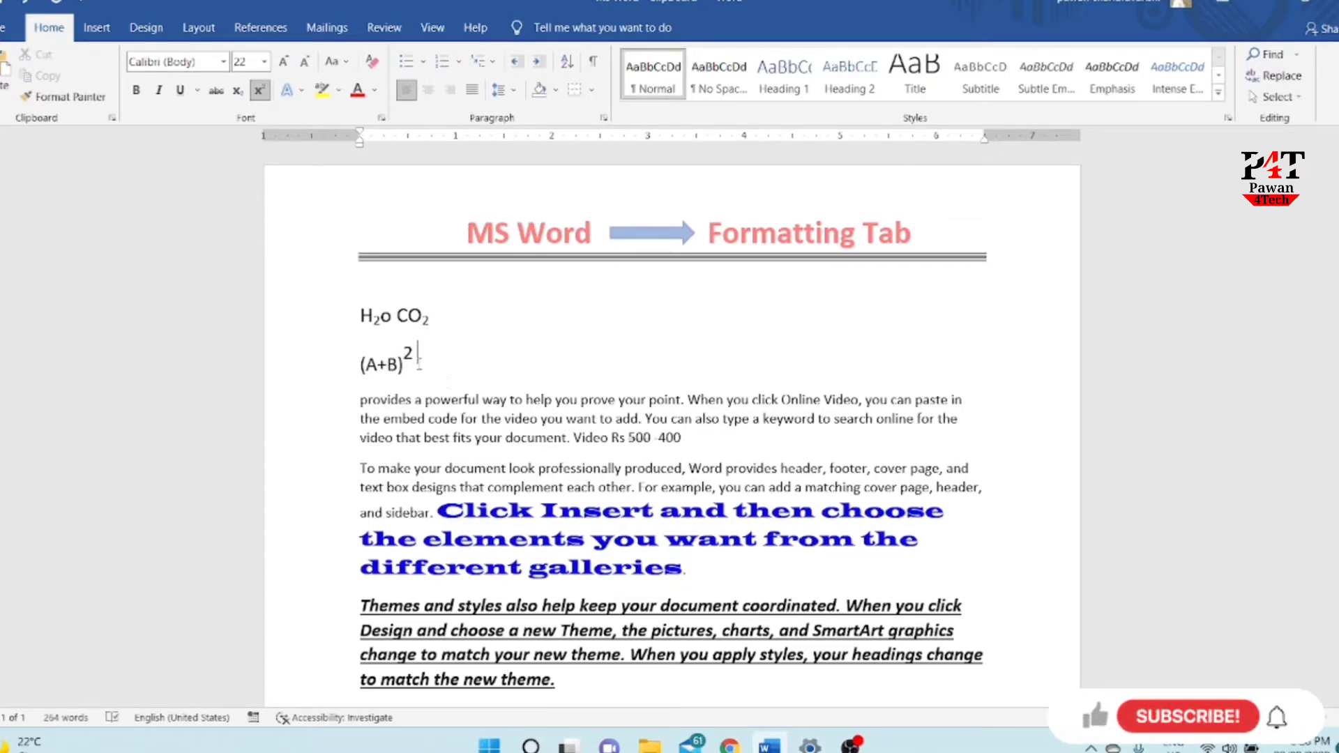
# Turn off superscript after the exponent and continue the equation with "= A2+B2" in normal text
pyautogui.write('=')
pyautogui.press('BackSpace')
pyautogui.click(260, 92)
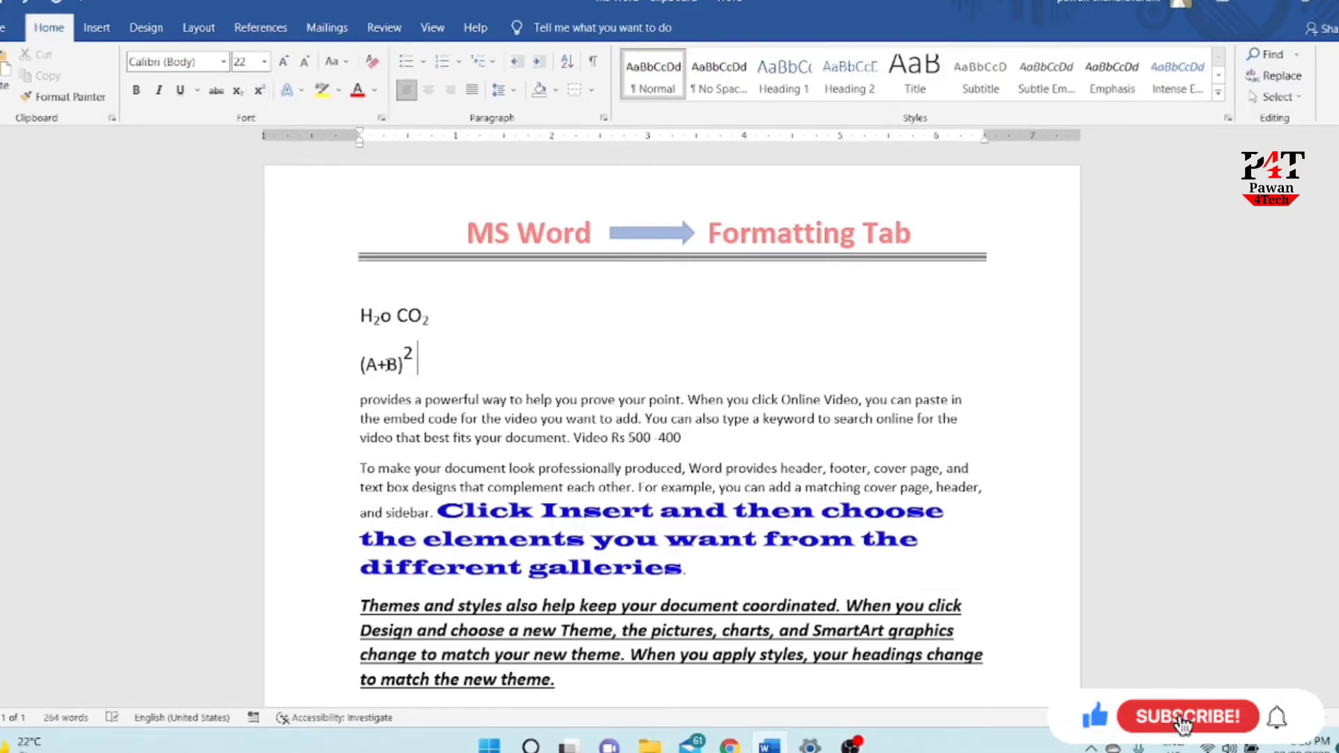
pyautogui.write('=')
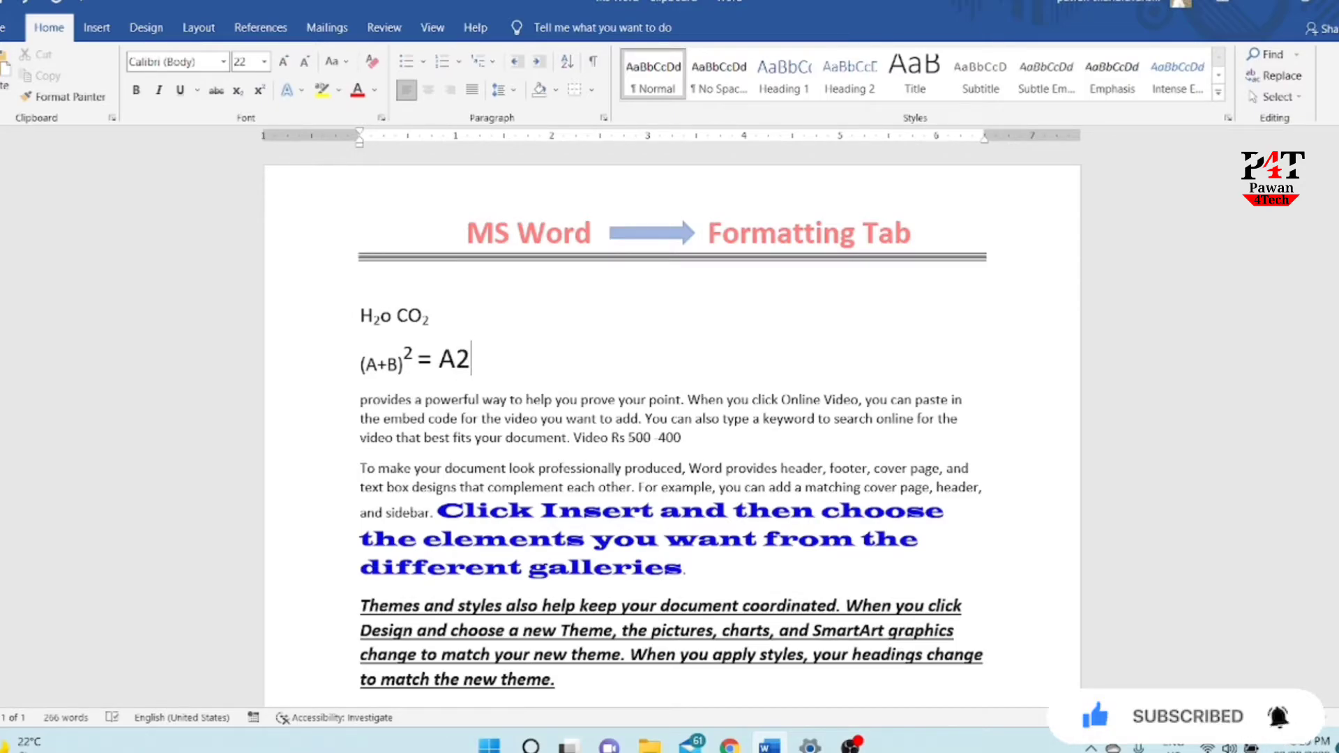
pyautogui.write('A2+B2')
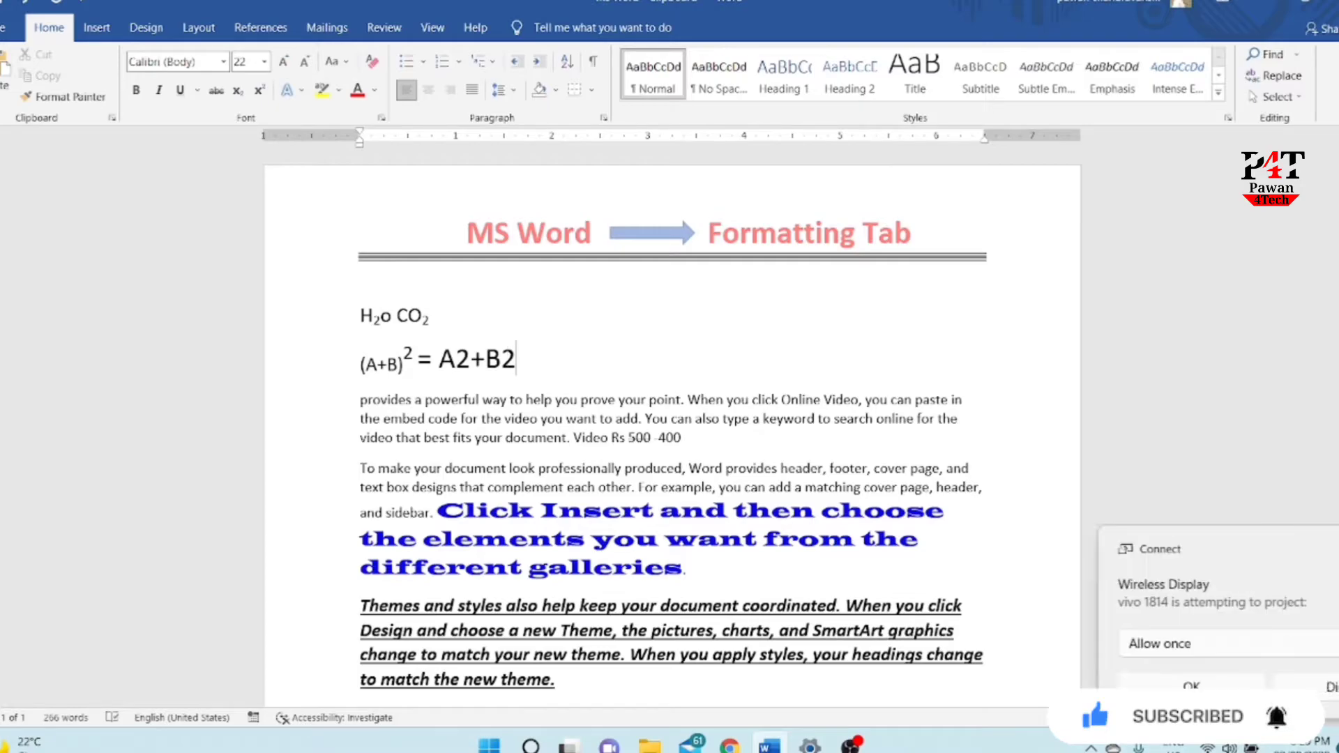
# Add "+2AB" to the equation and format the 2s after A and B in "A2+B2" as superscript
pyautogui.write('+2AB')
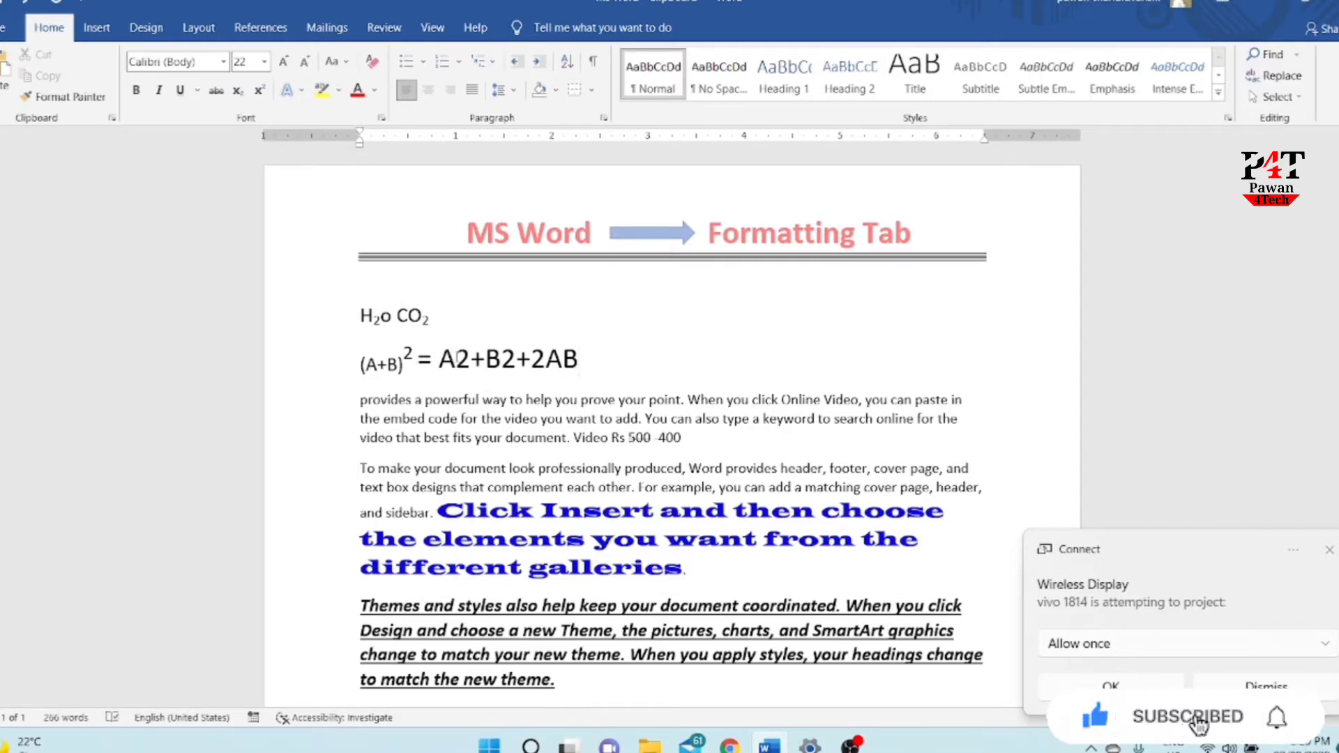
pyautogui.moveTo(455, 359); pyautogui.dragTo(473, 359)
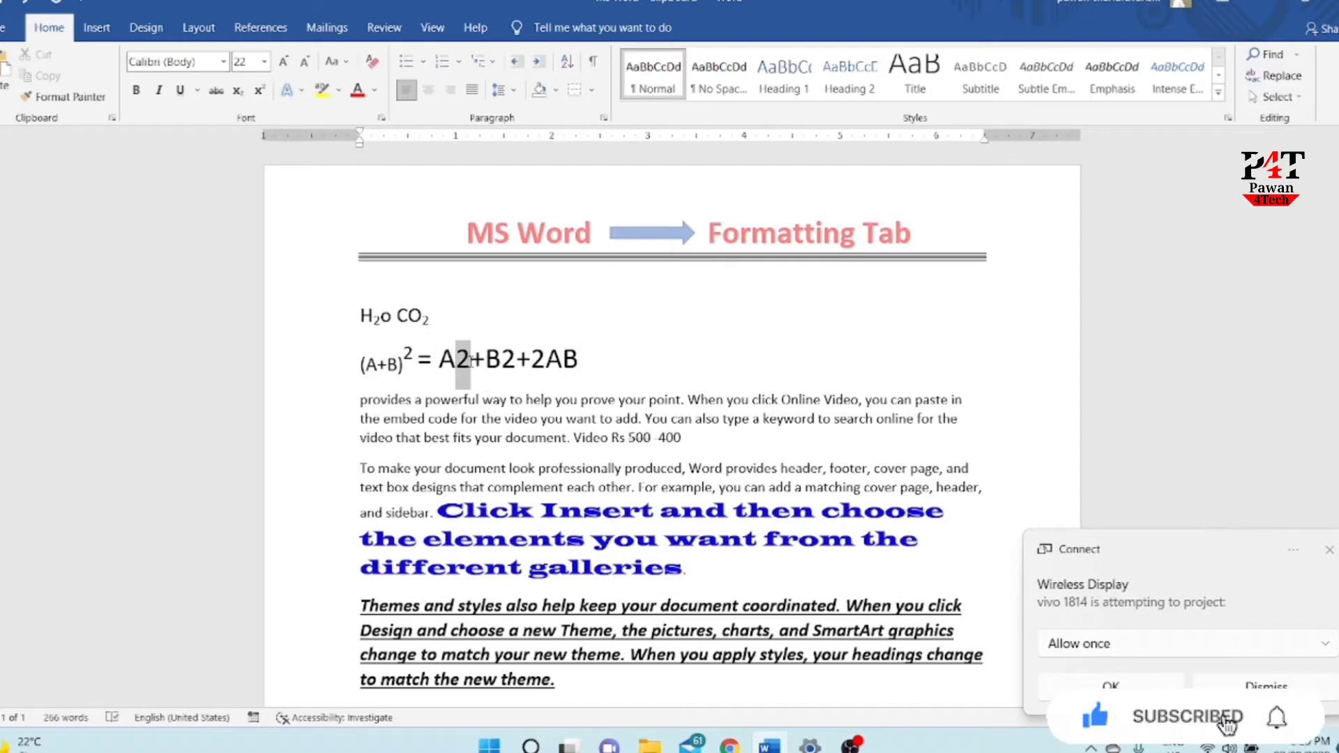
pyautogui.click(258, 90)
pyautogui.moveTo(496, 359); pyautogui.dragTo(511, 360)
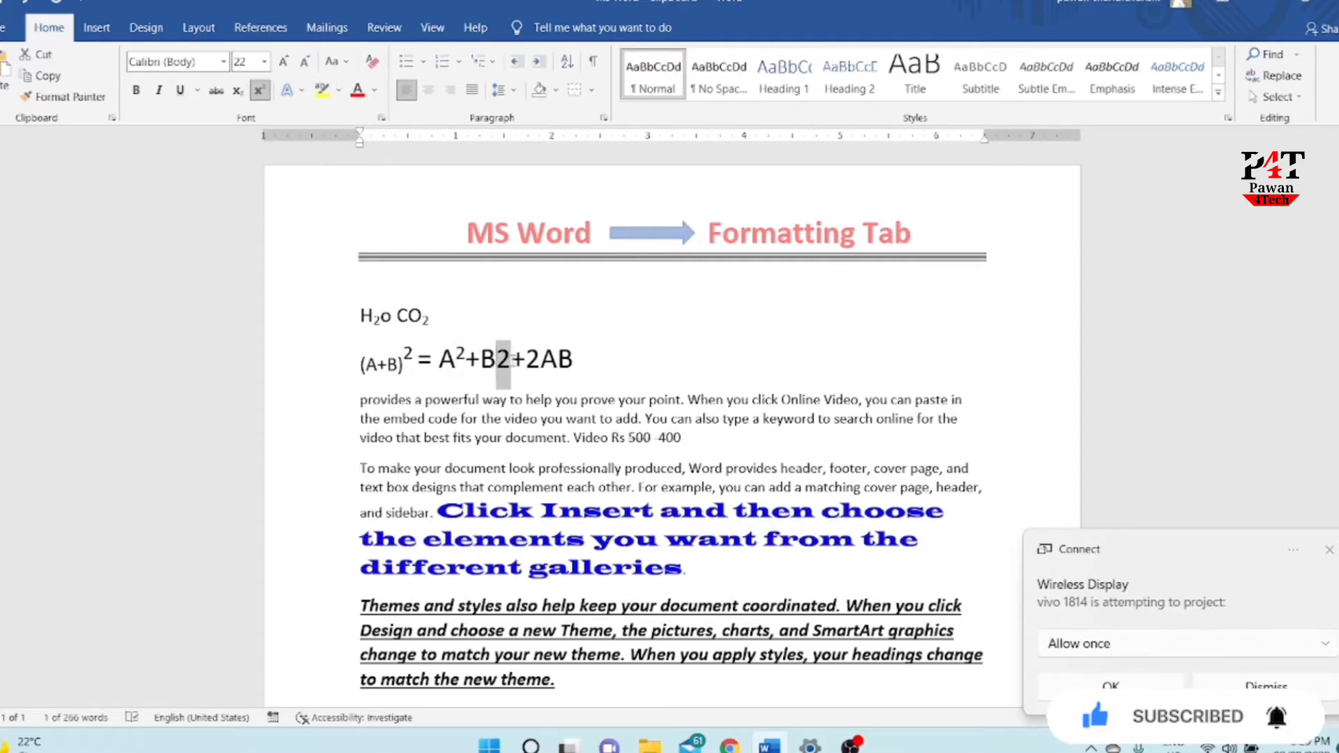
pyautogui.click(259, 90)
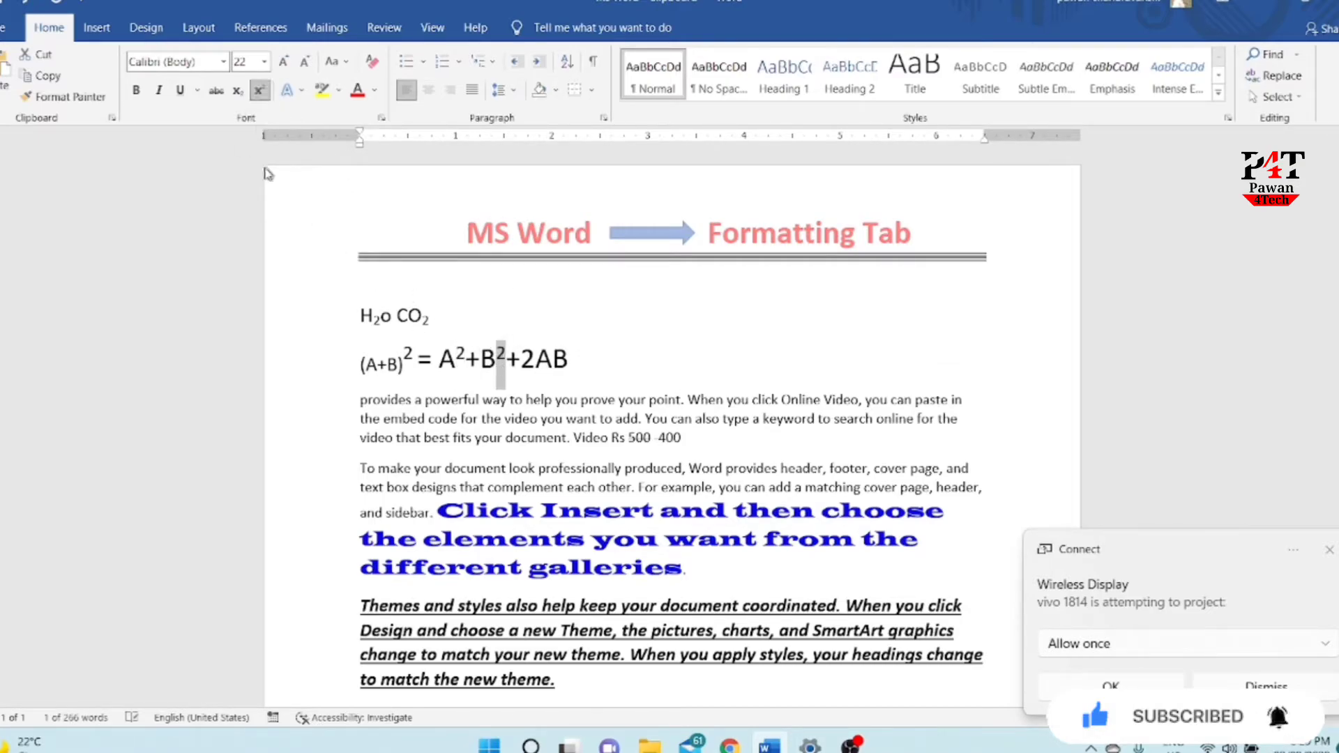
pyautogui.moveTo(360, 361); pyautogui.dragTo(586, 363)
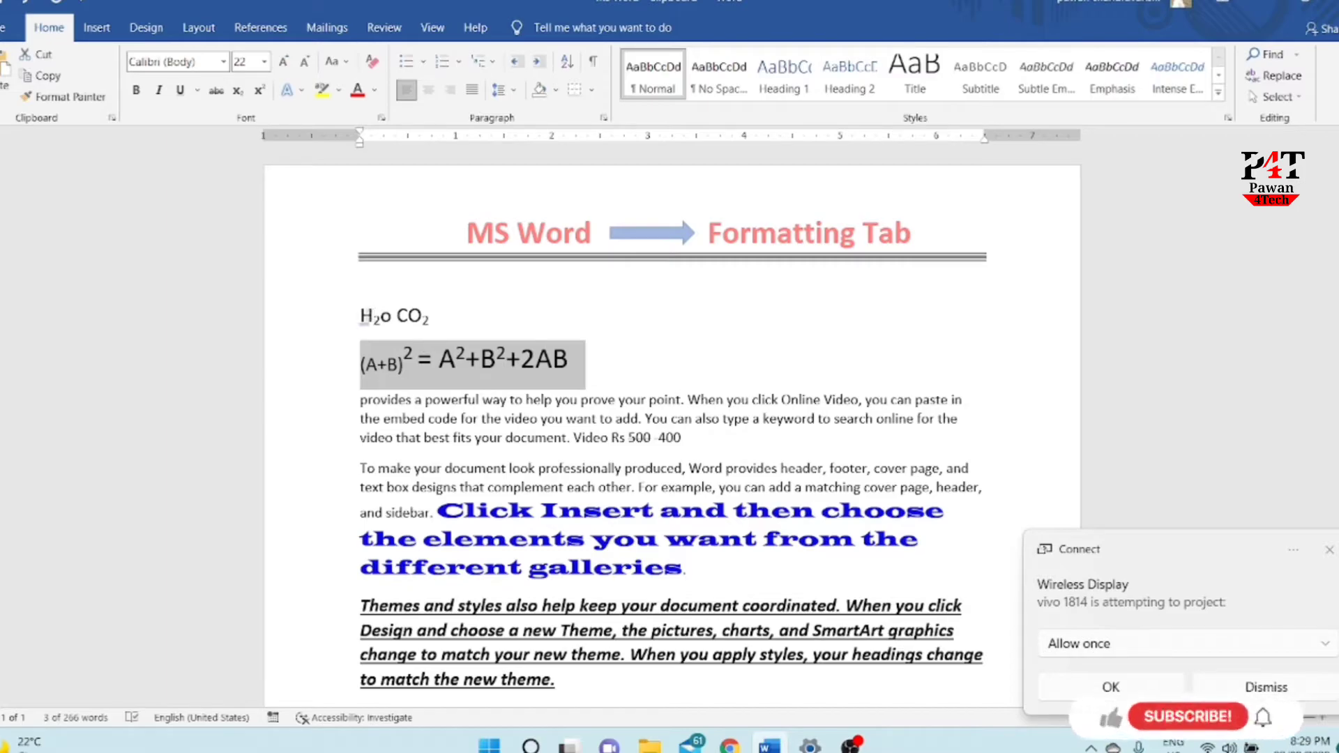
pyautogui.click(378, 318)
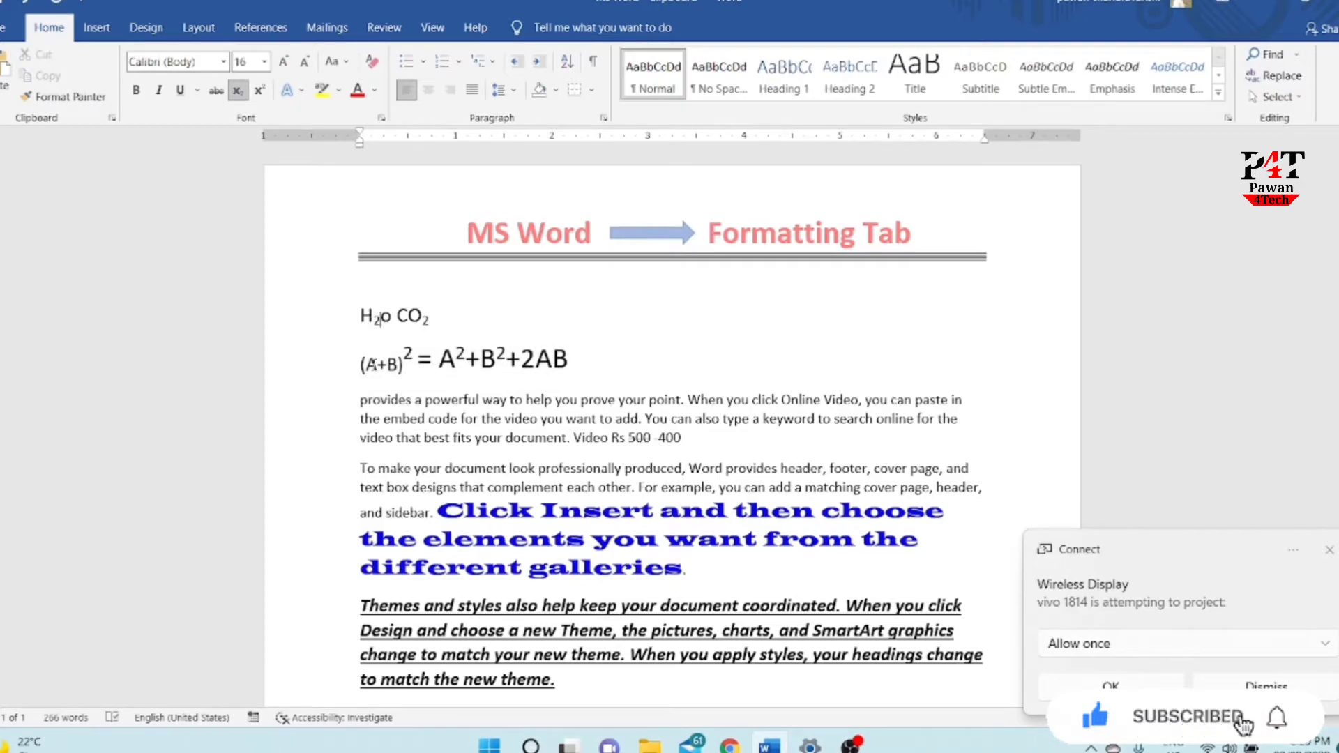
pyautogui.moveTo(361, 366); pyautogui.dragTo(585, 363)
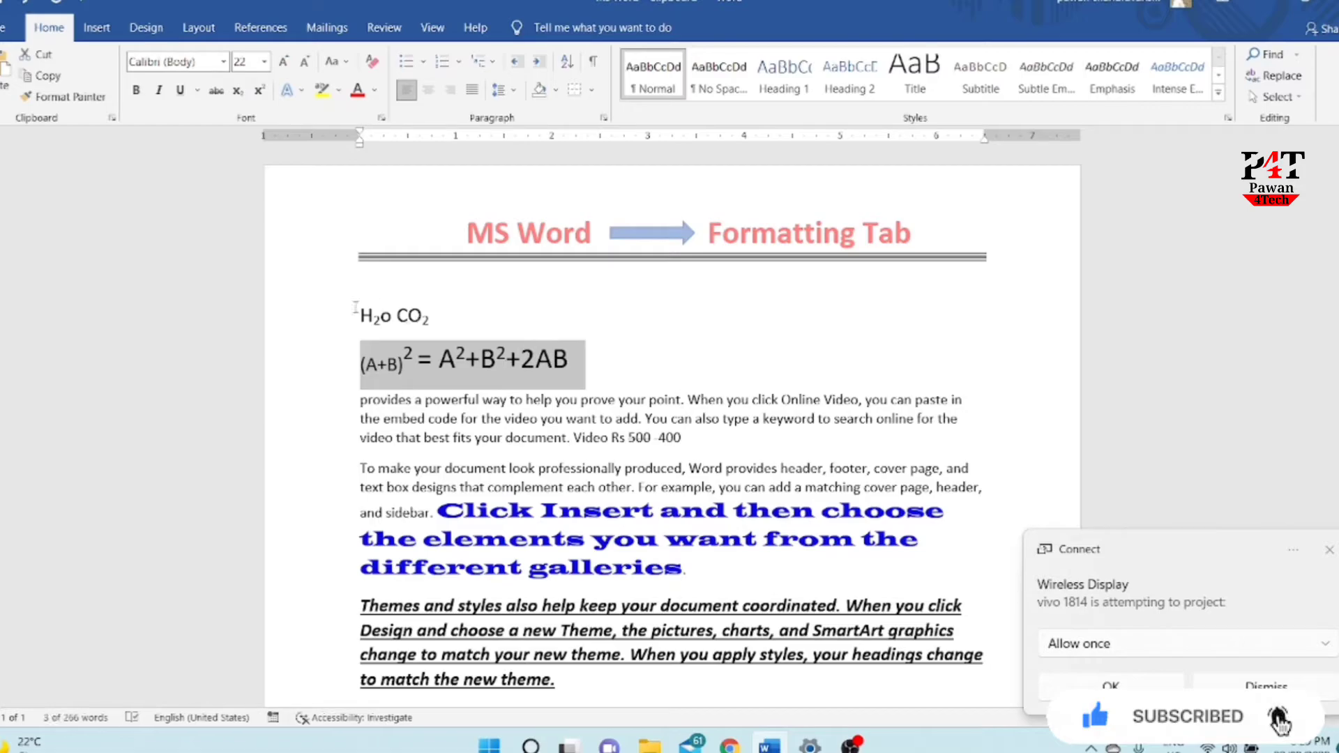
pyautogui.moveTo(360, 316); pyautogui.dragTo(436, 328)
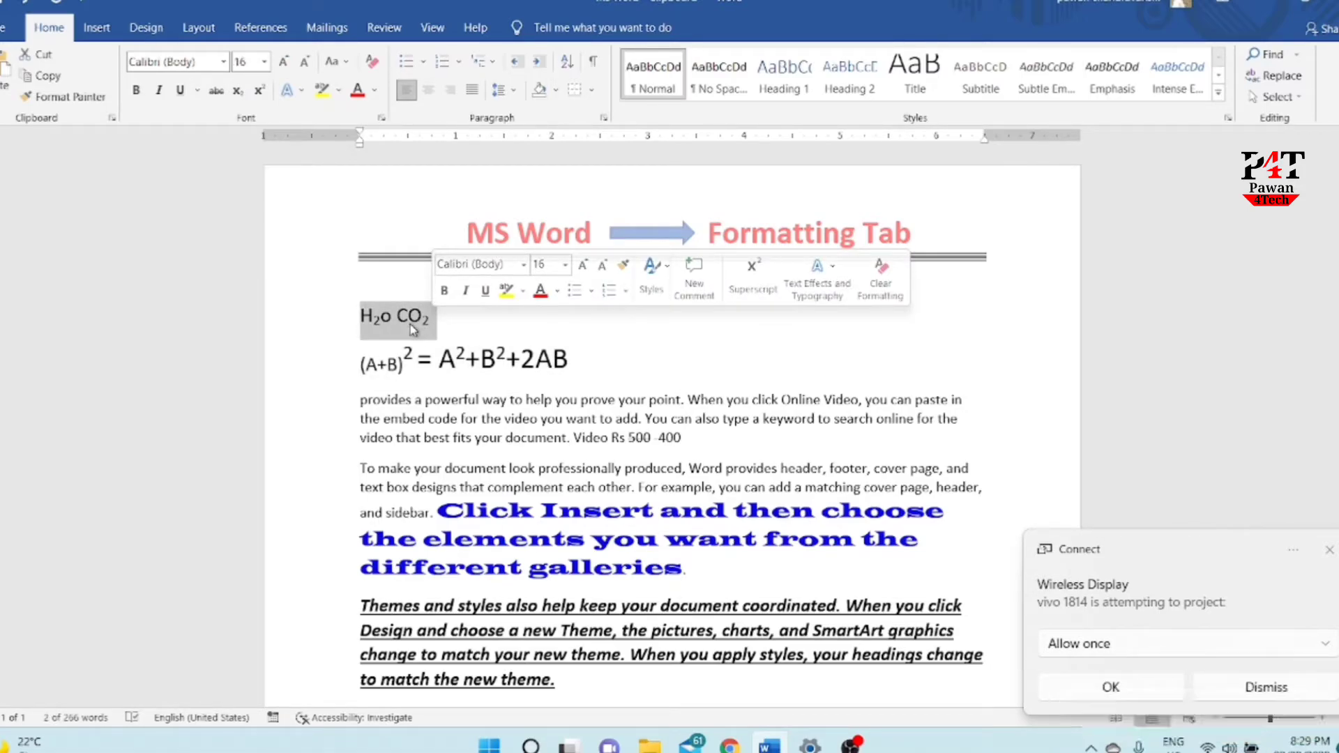
pyautogui.click(619, 344)
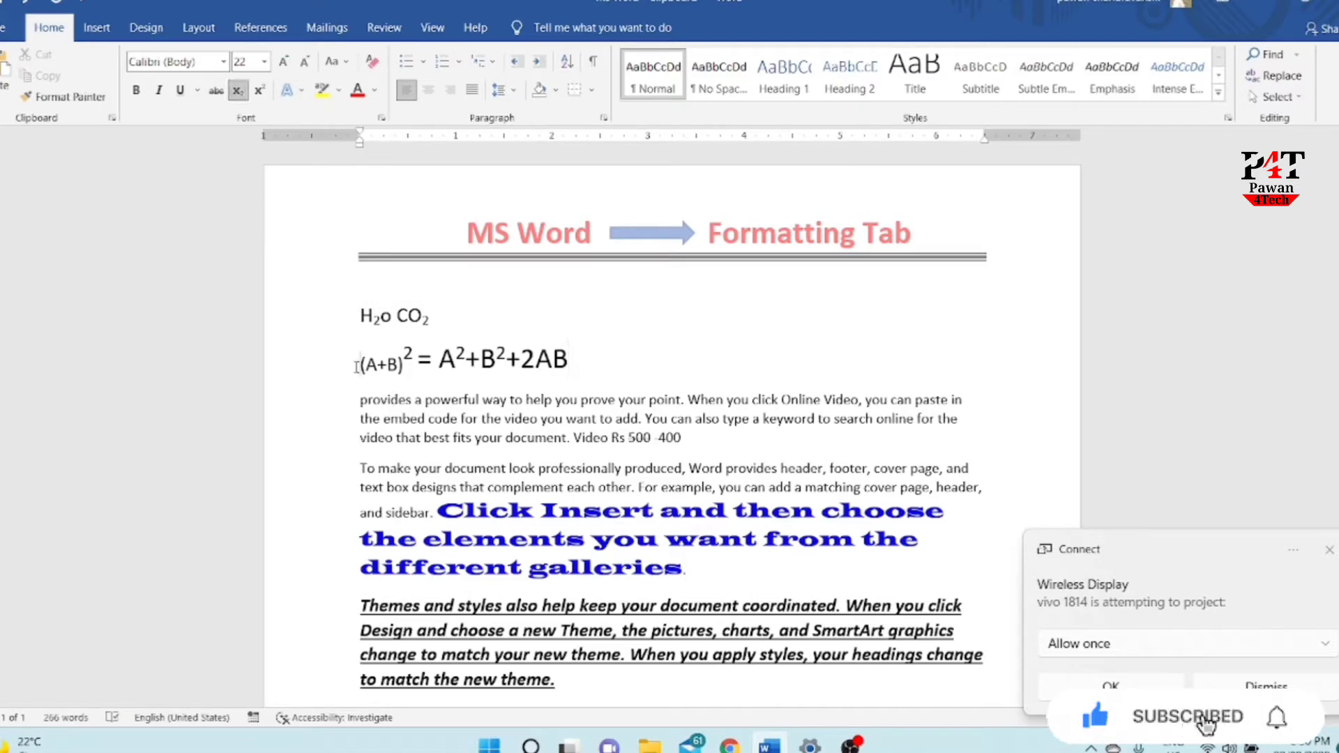
# Apply a white-filled, blue-outlined text effect to the whole (A+B)² equation line
pyautogui.moveTo(356, 368); pyautogui.dragTo(548, 349)
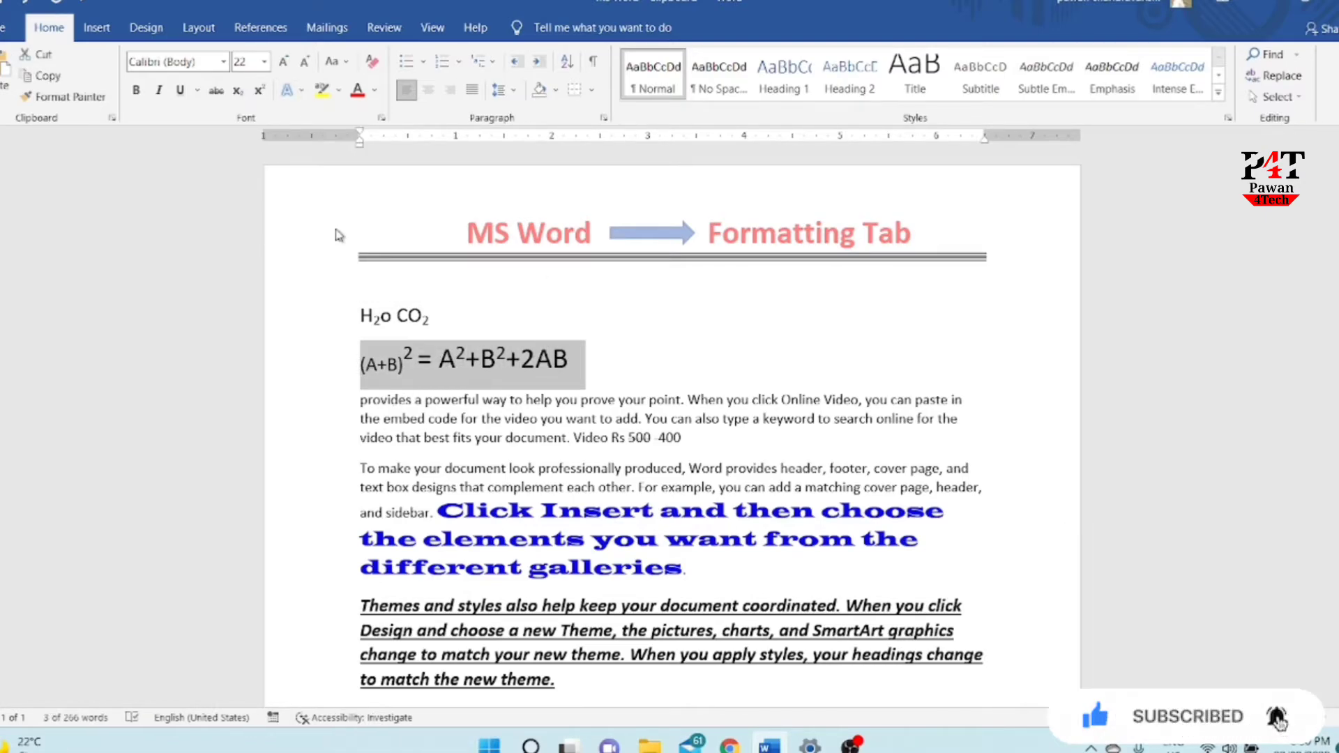
pyautogui.click(296, 92)
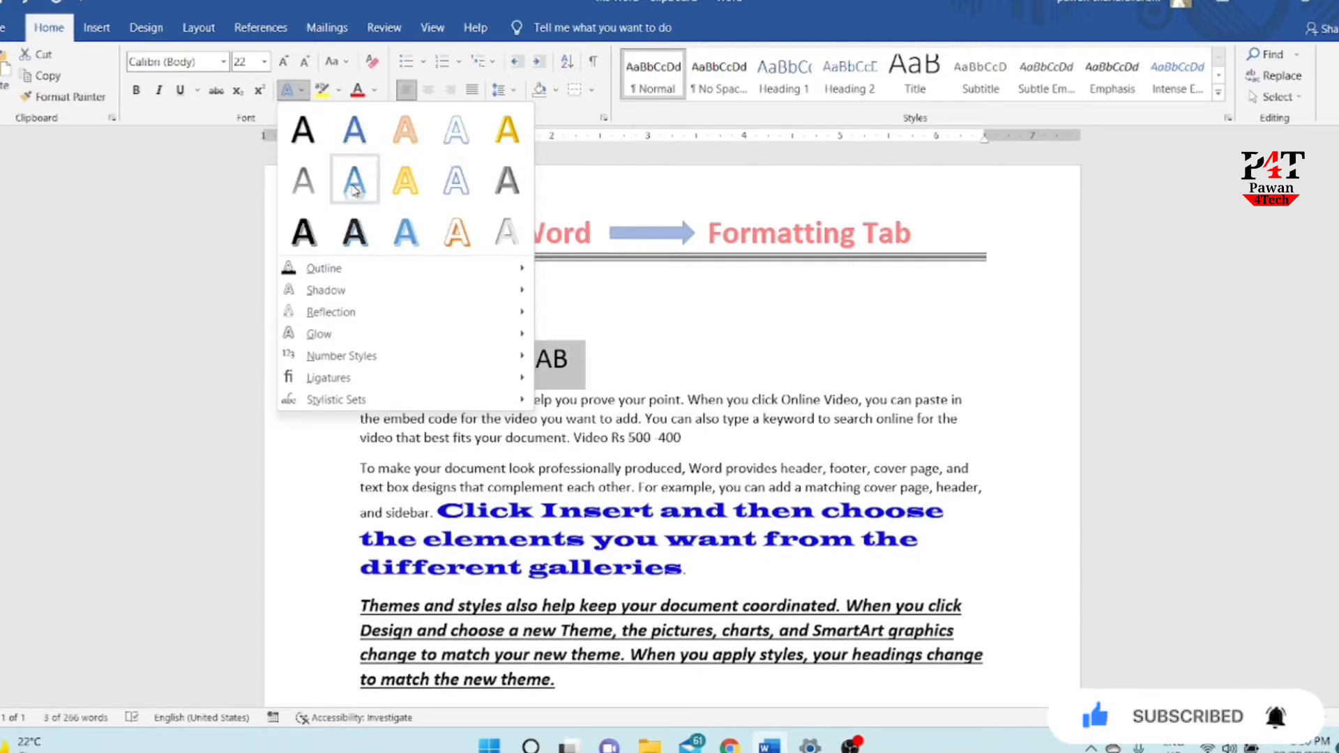
pyautogui.click(438, 193)
pyautogui.click(601, 362)
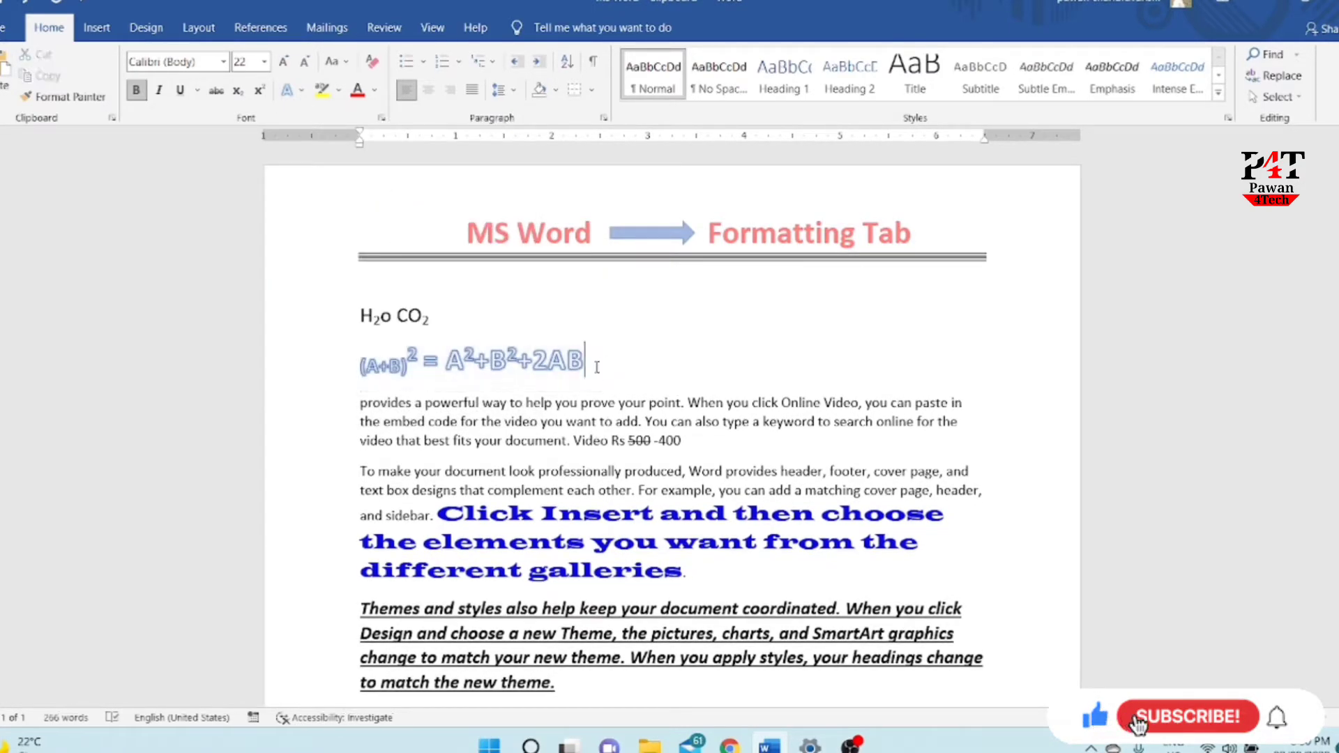
pyautogui.moveTo(358, 367); pyautogui.dragTo(604, 366)
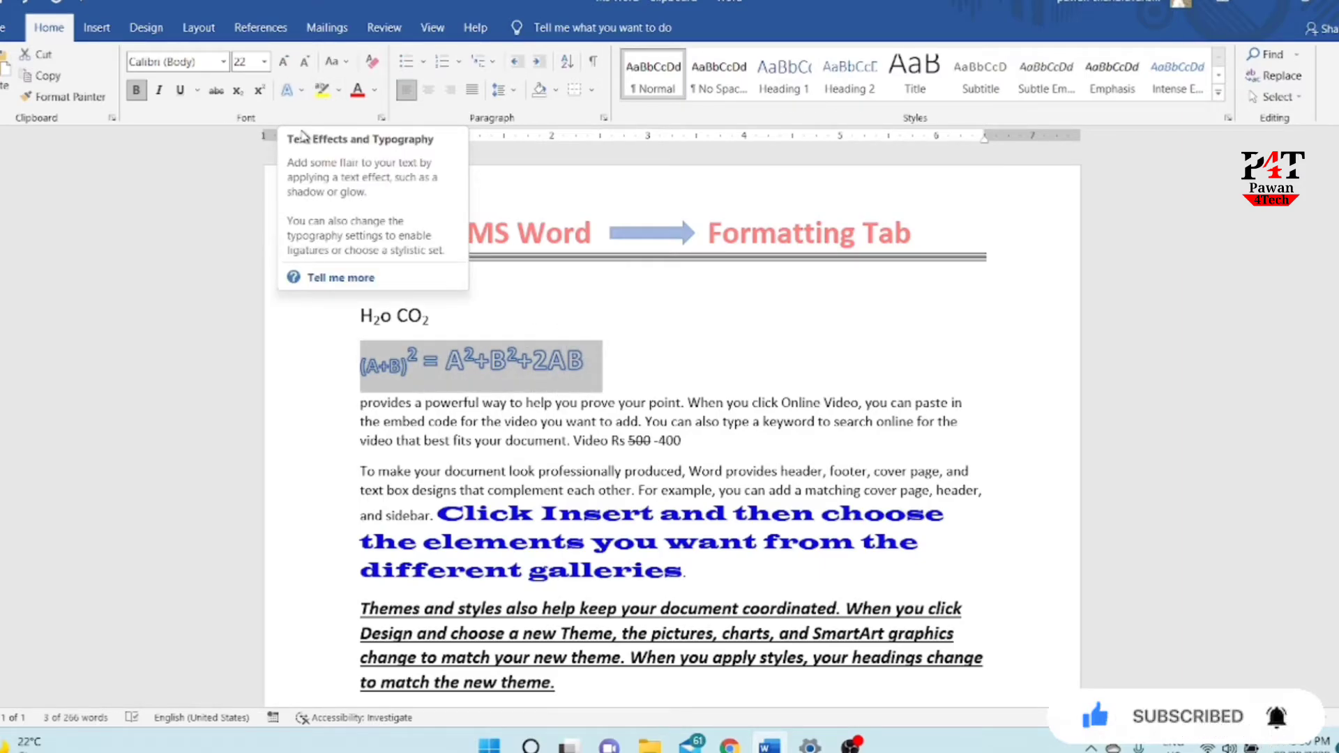
pyautogui.click(447, 361)
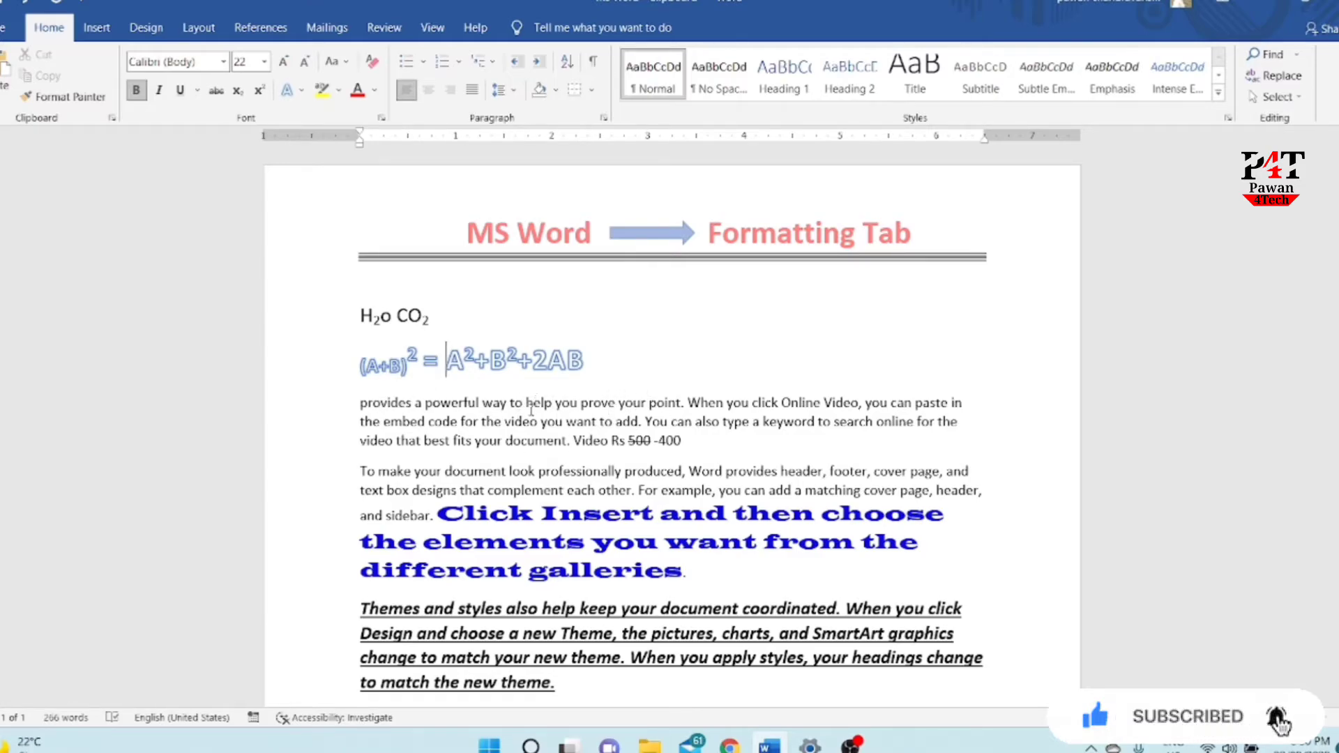
# Highlight "help you prove your point" in the first body paragraph in yellow
pyautogui.moveTo(528, 403); pyautogui.dragTo(657, 398)
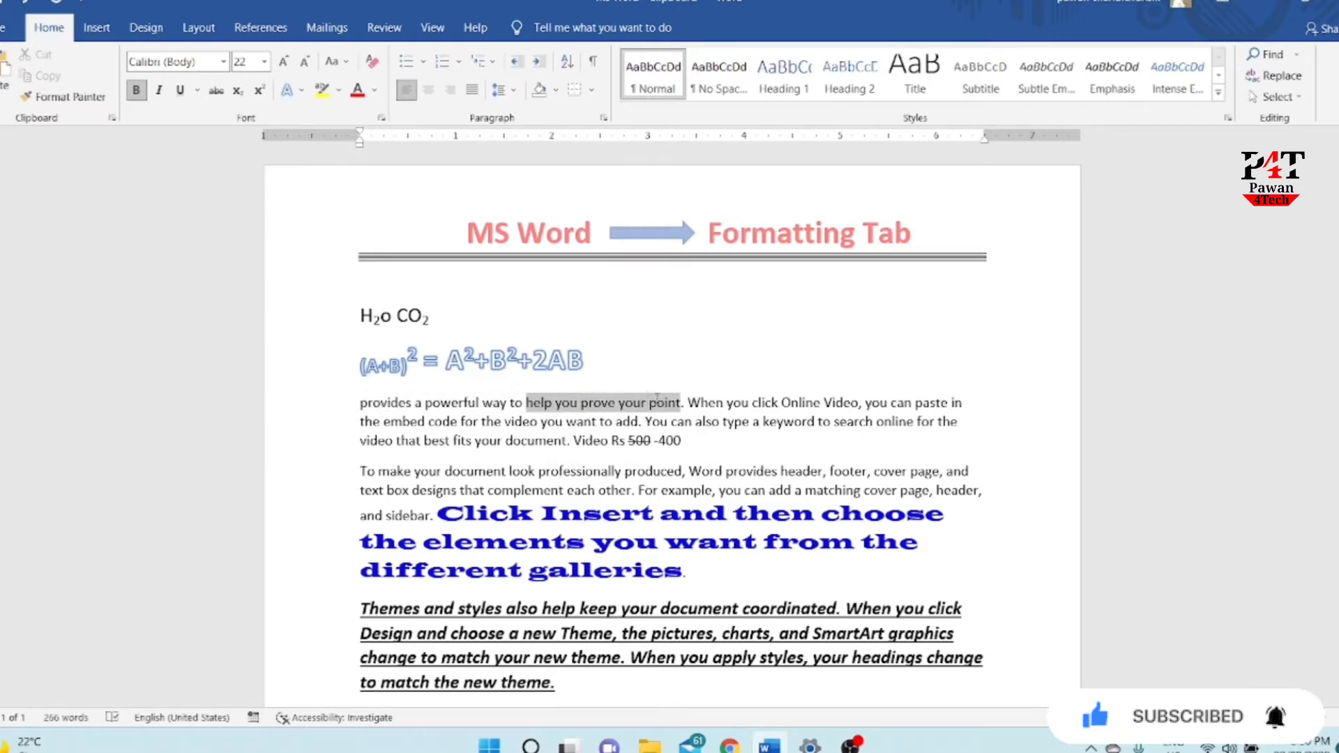
pyautogui.click(321, 90)
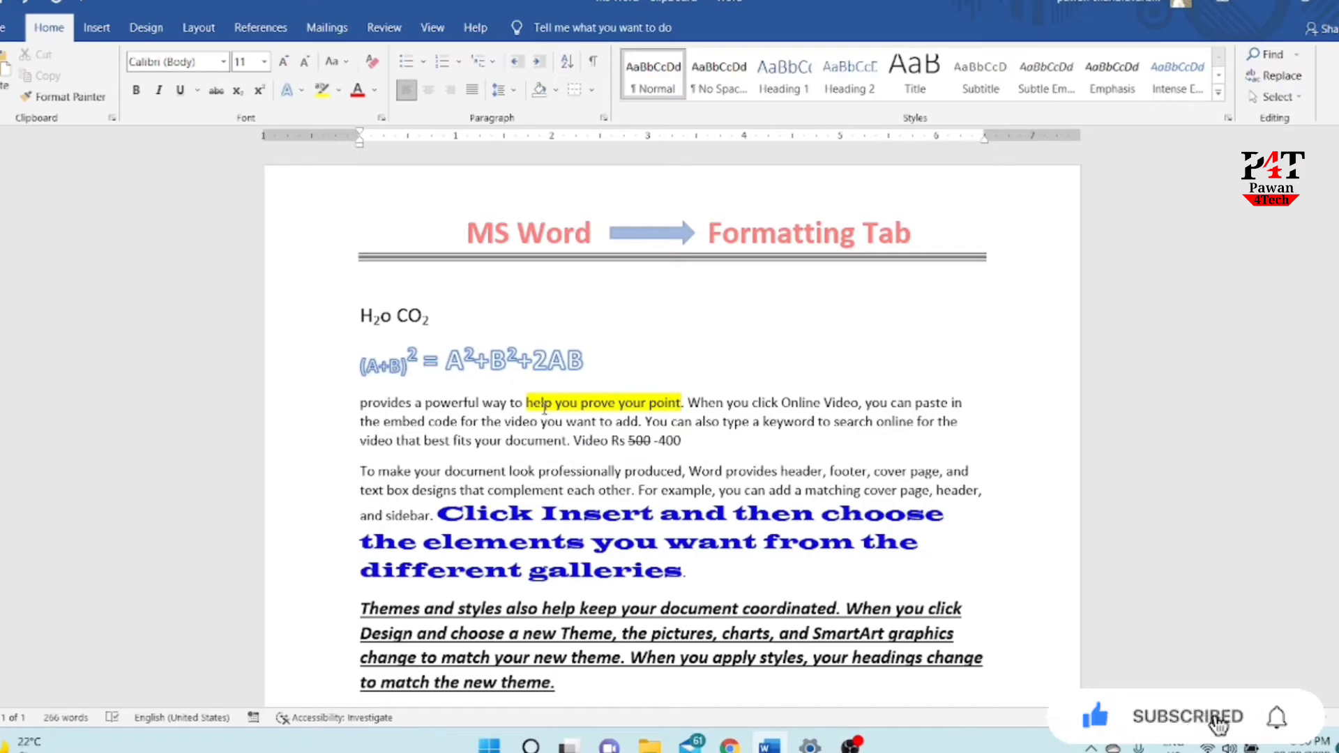
pyautogui.click(604, 511)
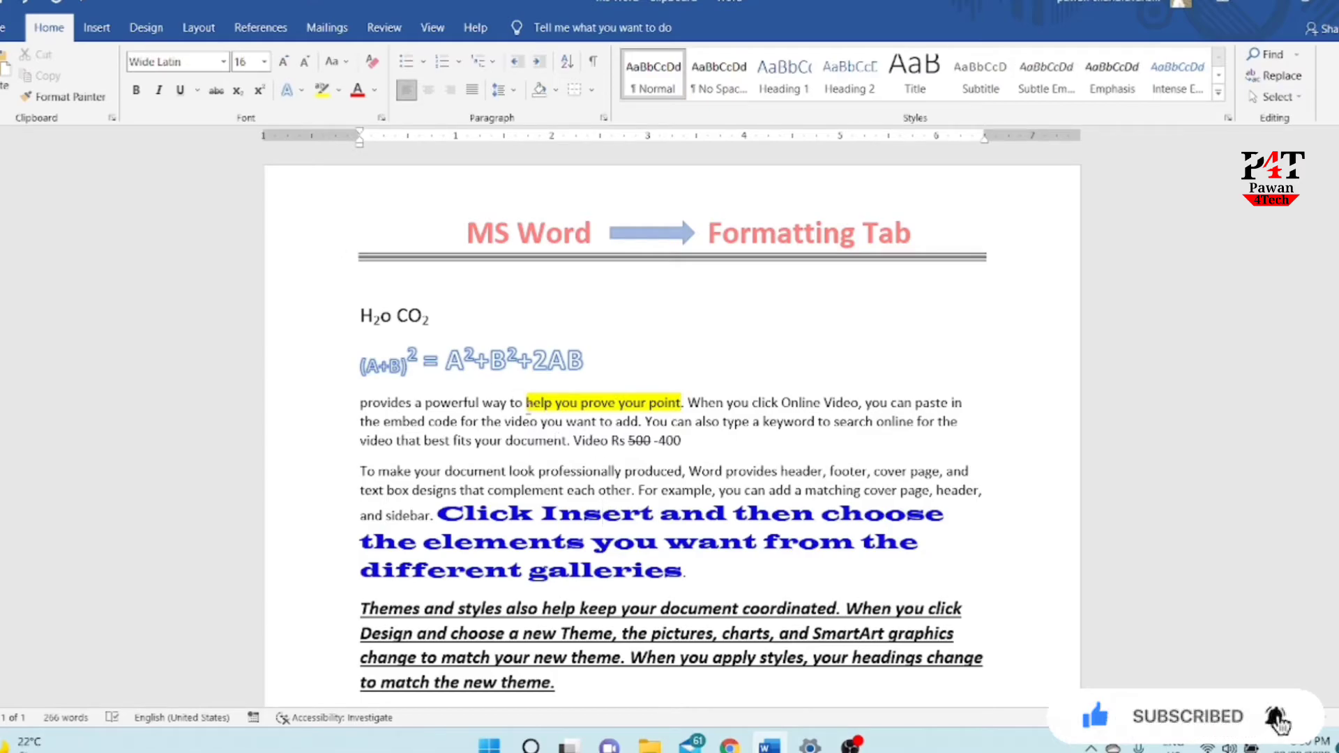
# Remove the yellow highlight from "help you prove your point" by setting the highlight to No Color
pyautogui.moveTo(522, 403); pyautogui.dragTo(671, 405)
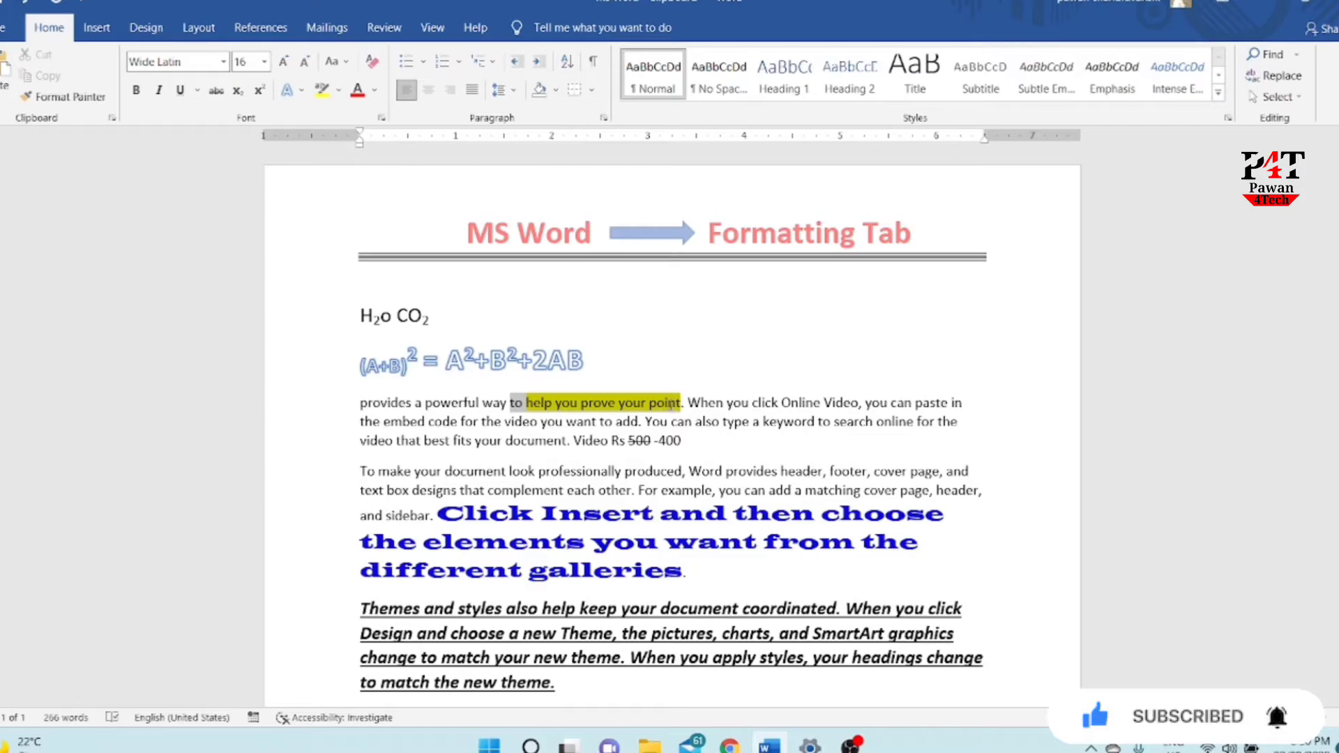
pyautogui.click(338, 90)
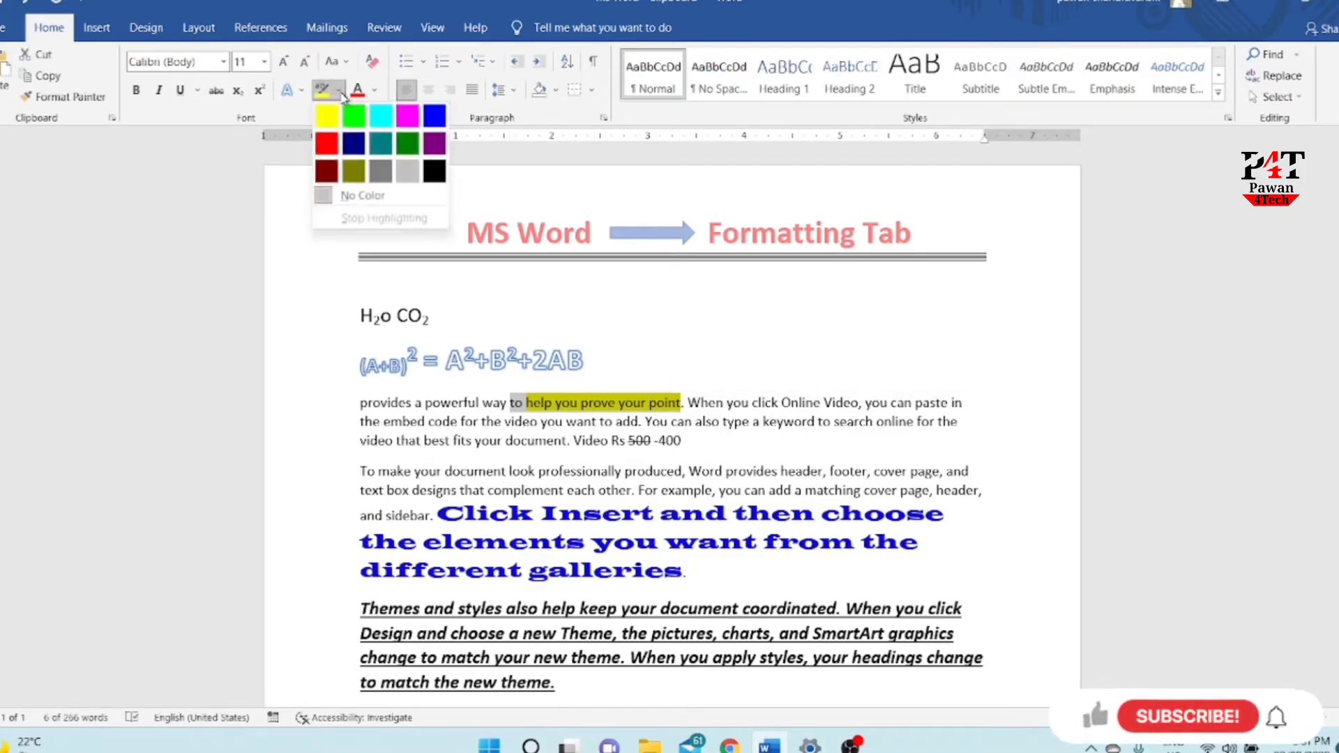
pyautogui.click(332, 201)
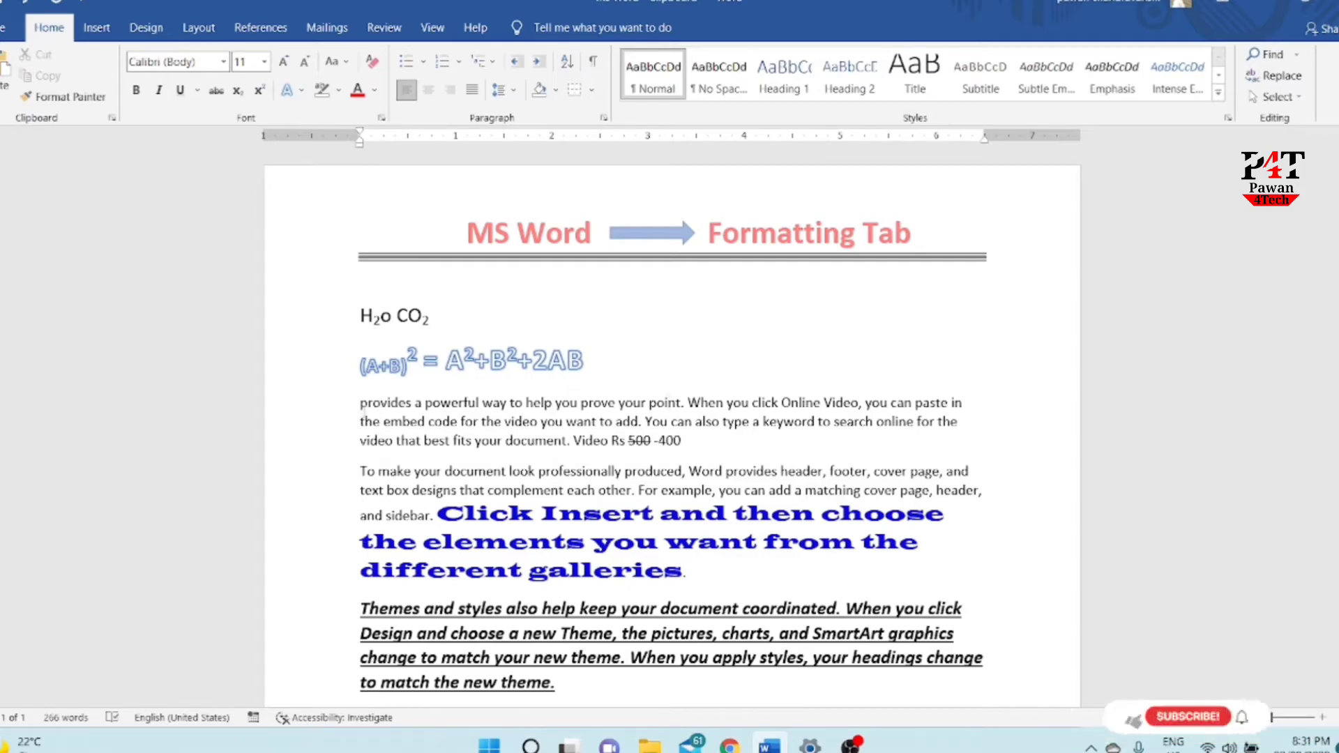
pyautogui.moveTo(360, 402); pyautogui.dragTo(680, 441)
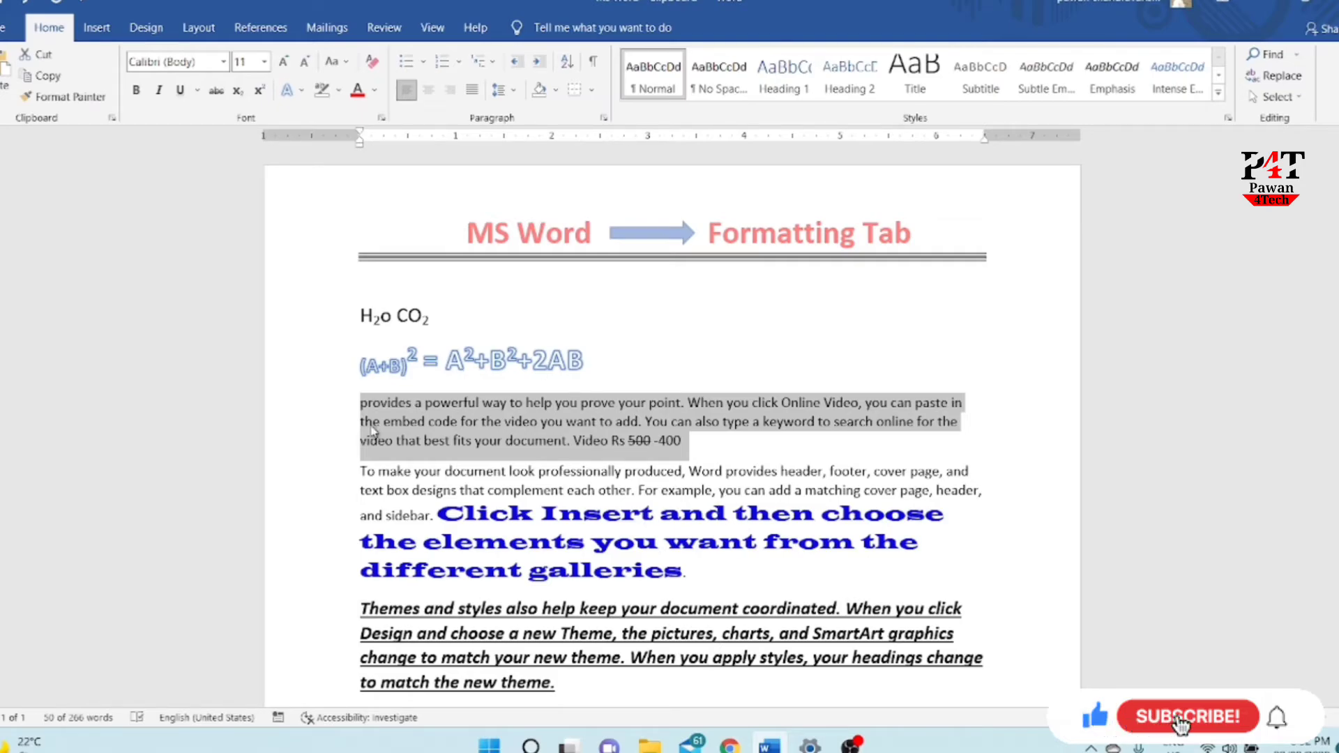
pyautogui.click(402, 425)
pyautogui.moveTo(360, 401); pyautogui.dragTo(538, 412)
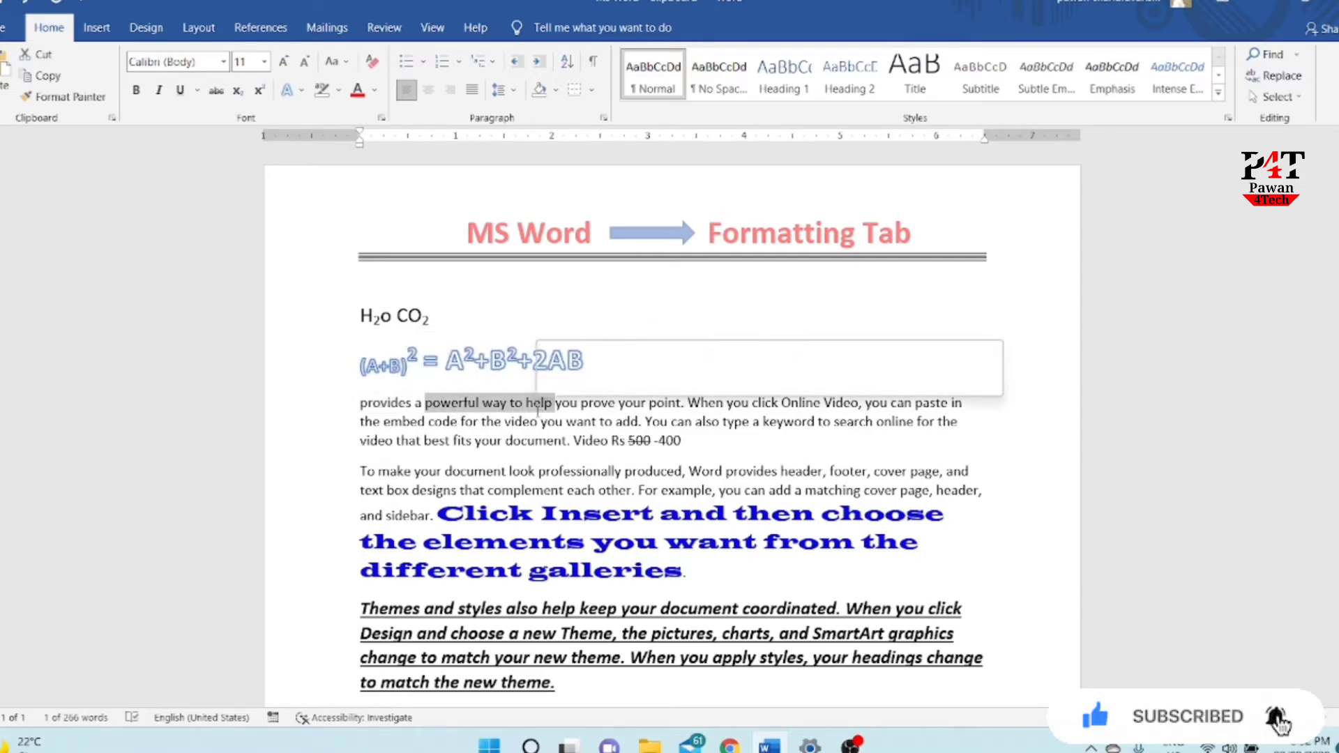
pyautogui.moveTo(569, 743)
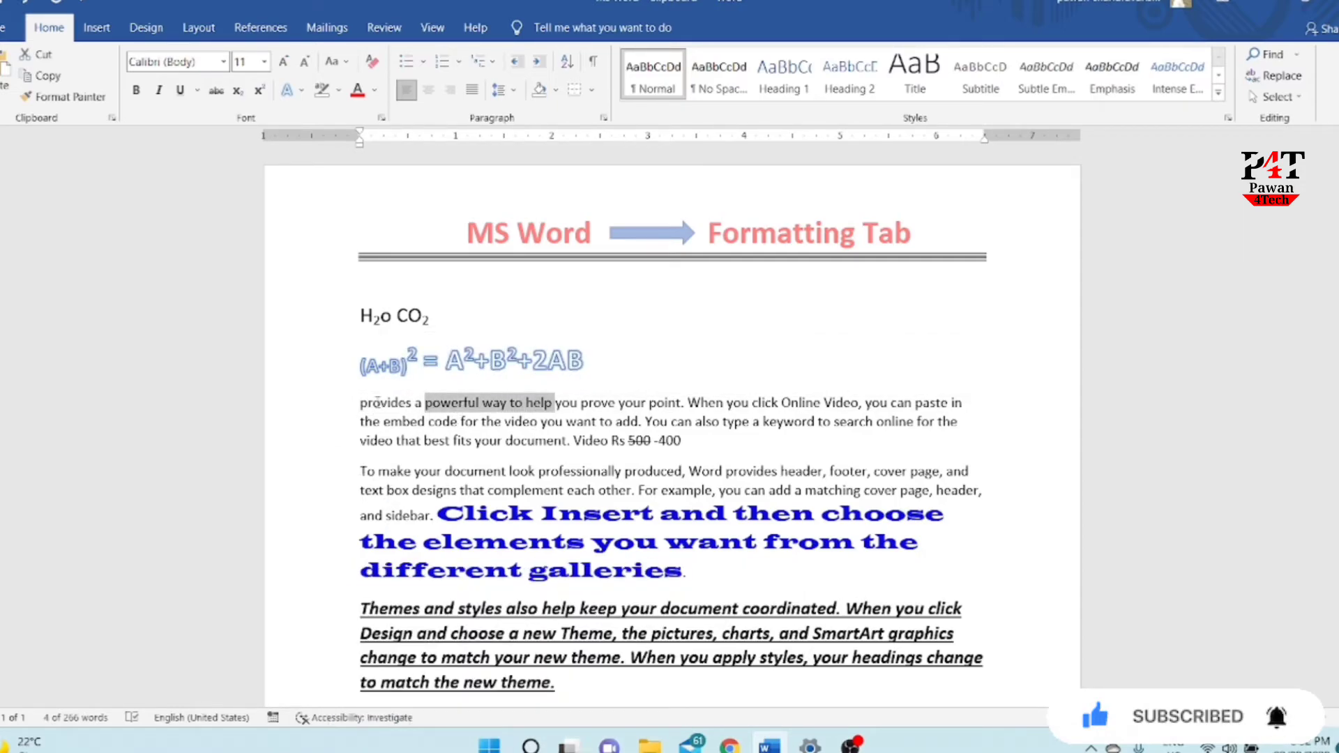
pyautogui.click(431, 402)
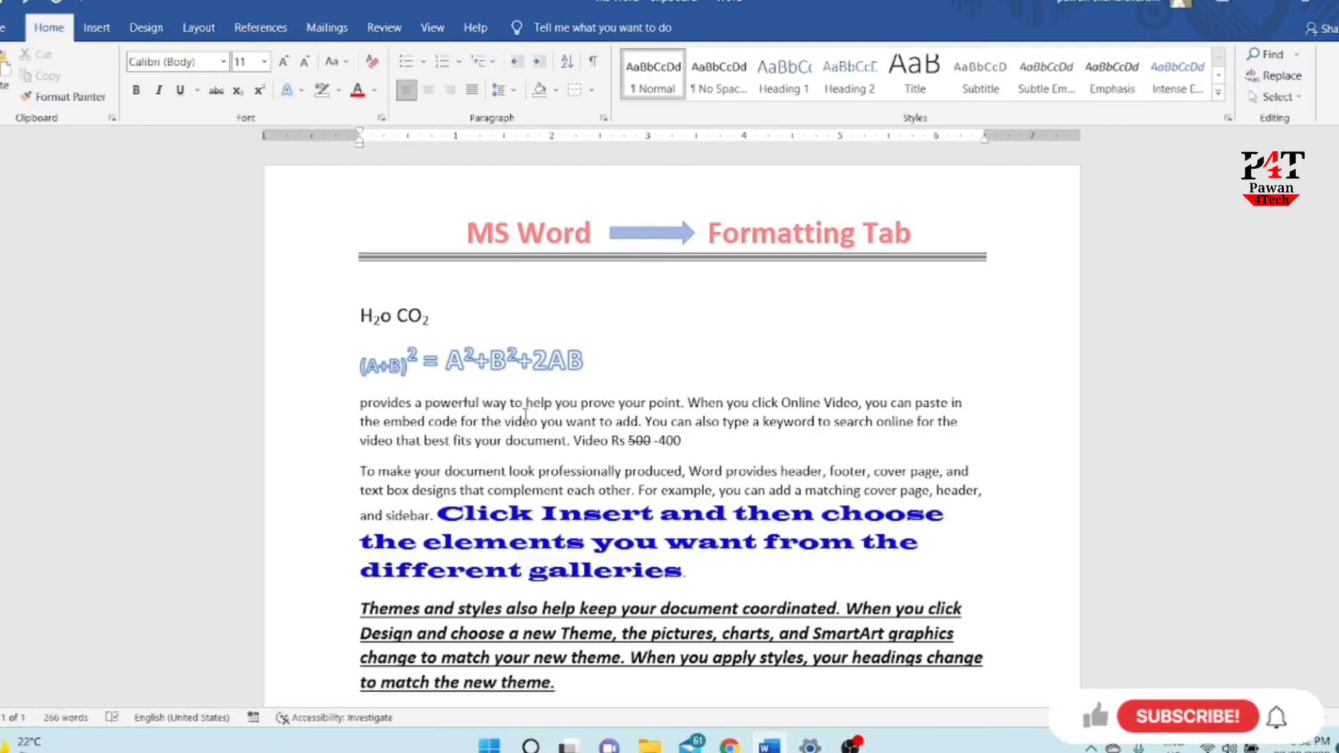
pyautogui.moveTo(360, 404); pyautogui.dragTo(450, 442)
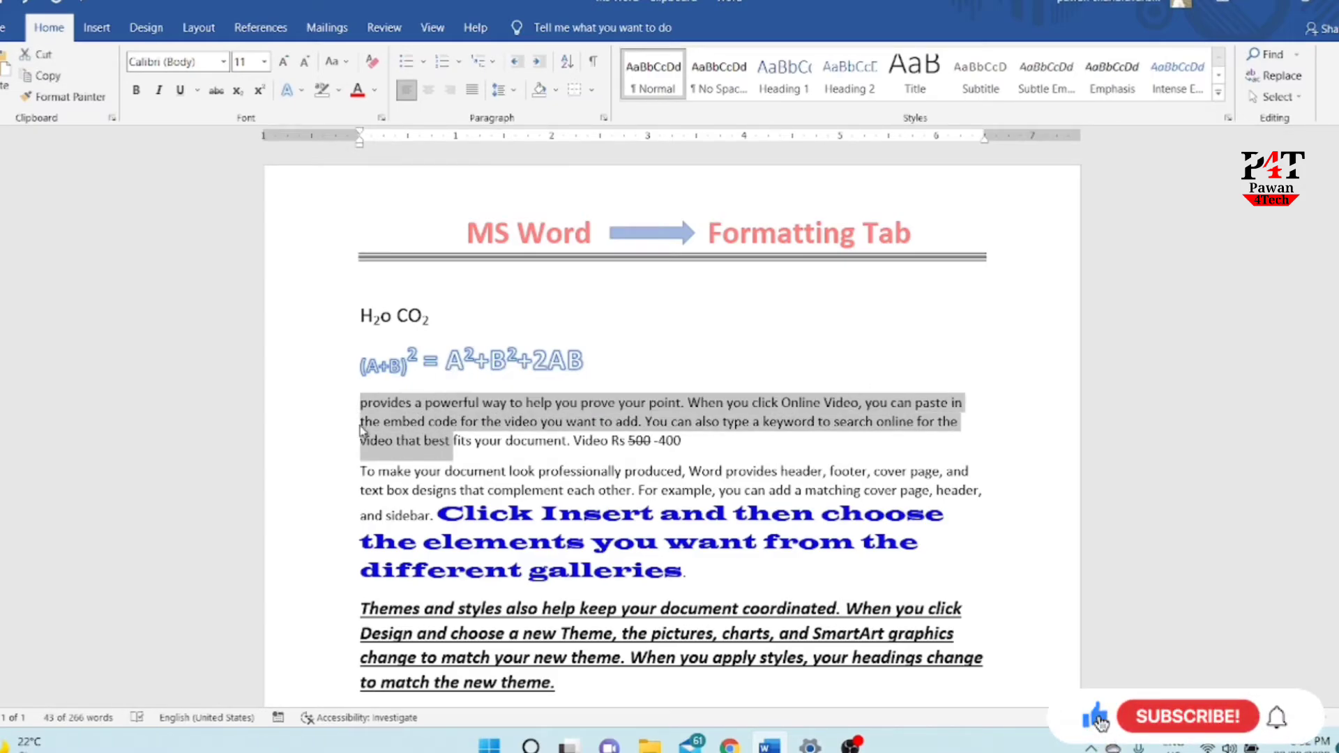
pyautogui.click(364, 403)
# Change the whole paragraph beginning "provides a powerful way" to UPPERCASE
pyautogui.tripleClick(364, 402)
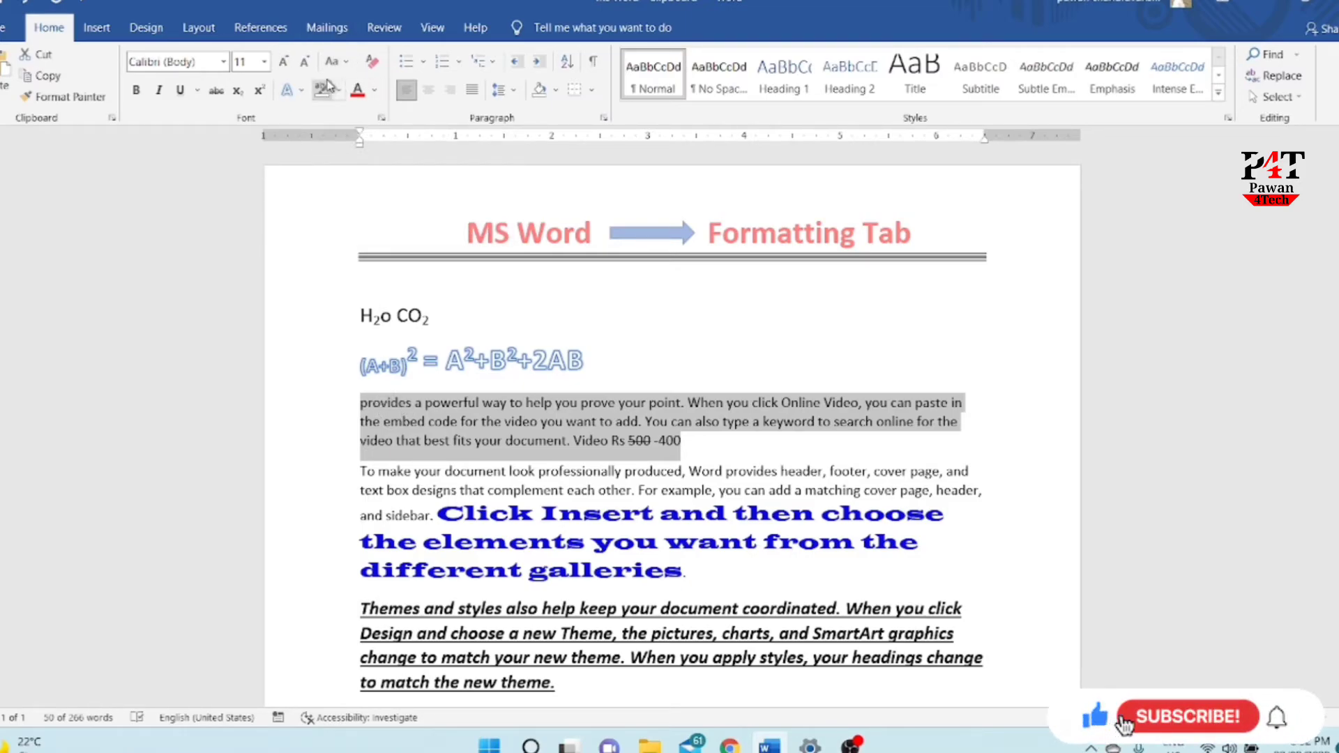
pyautogui.click(349, 64)
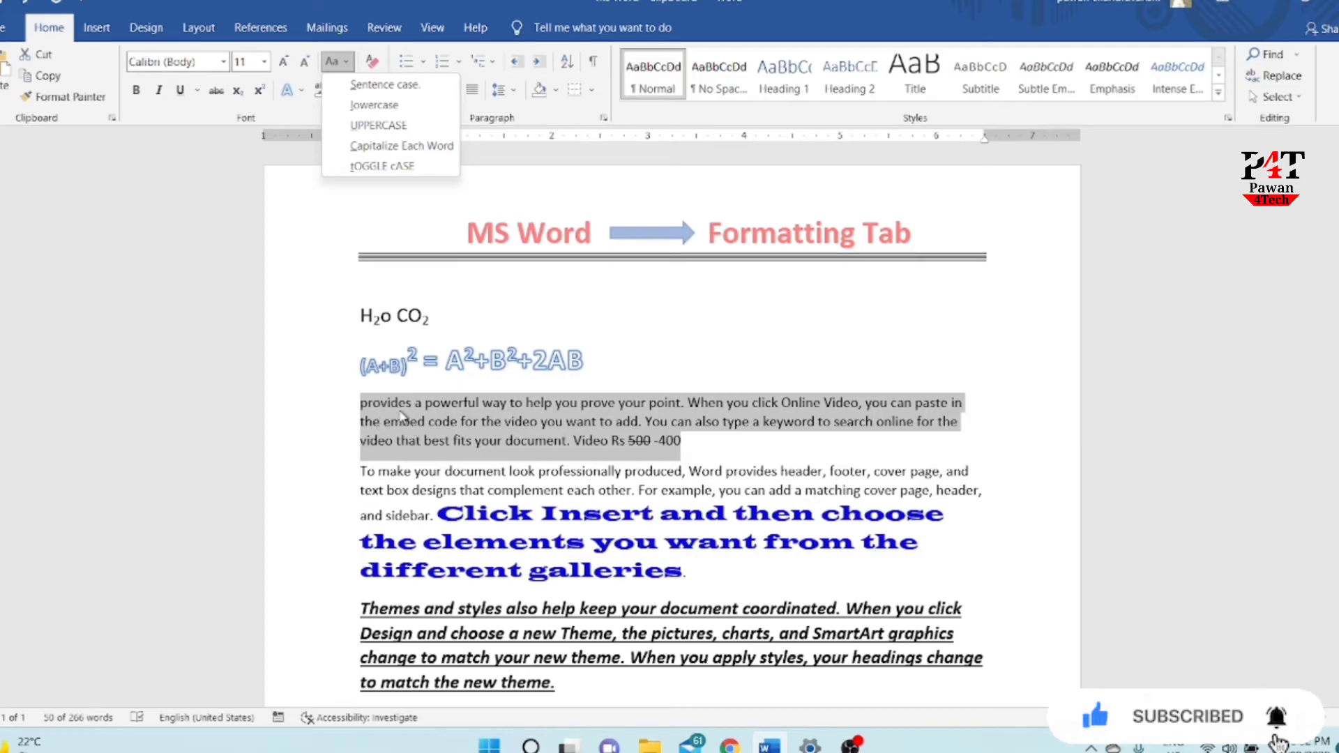
pyautogui.click(387, 129)
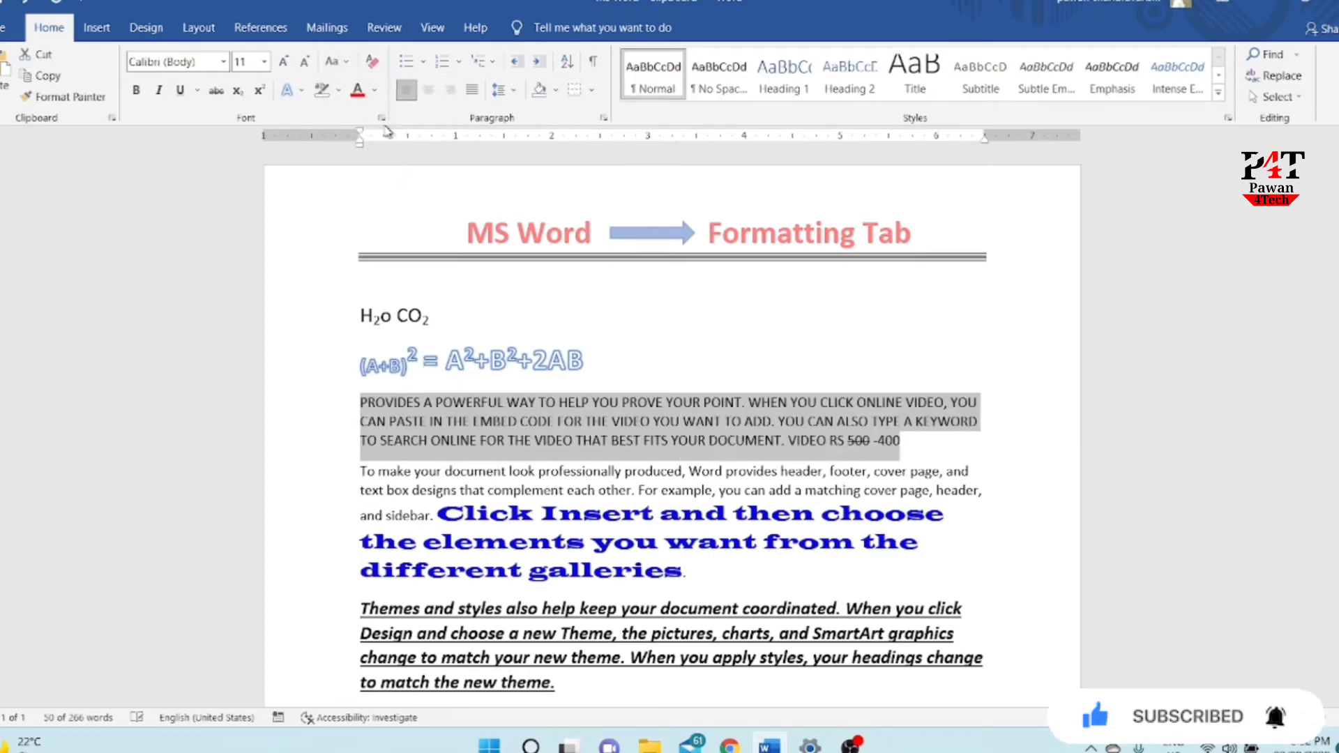
pyautogui.click(407, 402)
# Change the first body paragraph's text, from its start through "VIDEO RS", to lowercase
pyautogui.moveTo(360, 403); pyautogui.dragTo(846, 453)
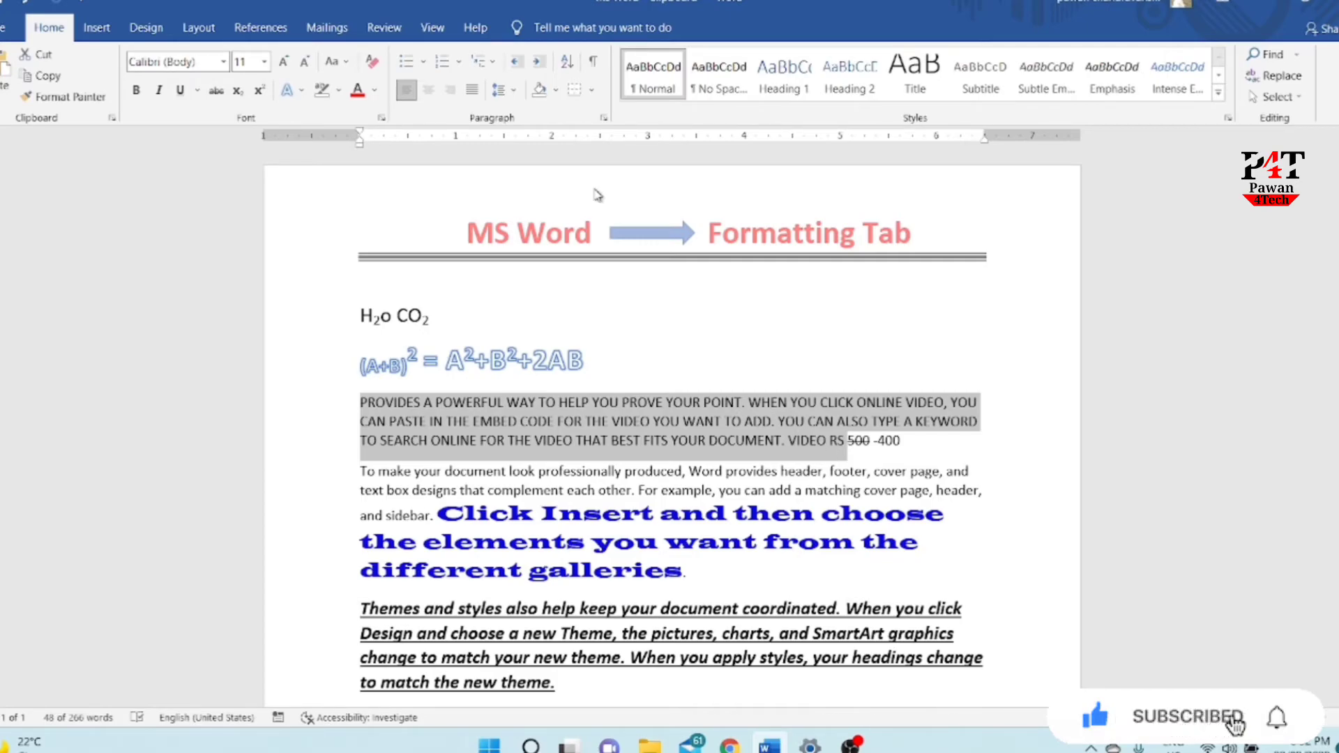
pyautogui.click(346, 65)
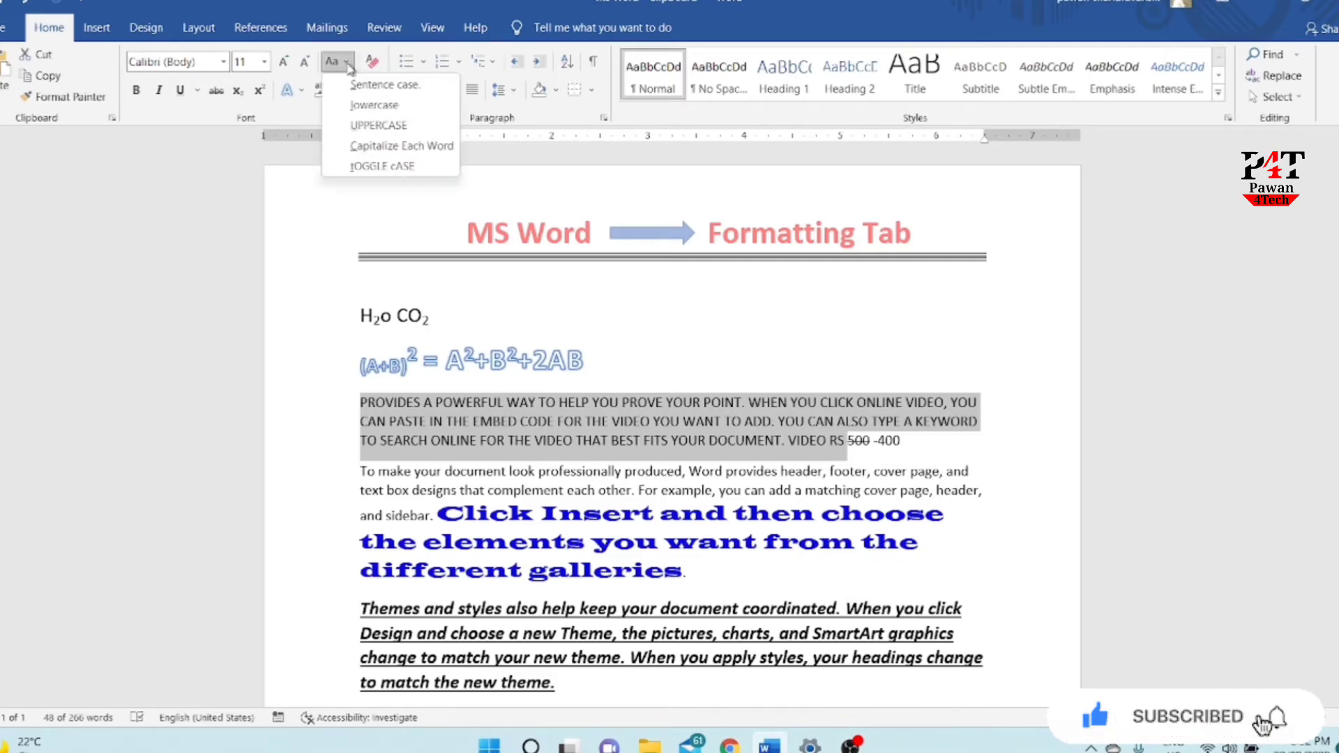
pyautogui.click(359, 105)
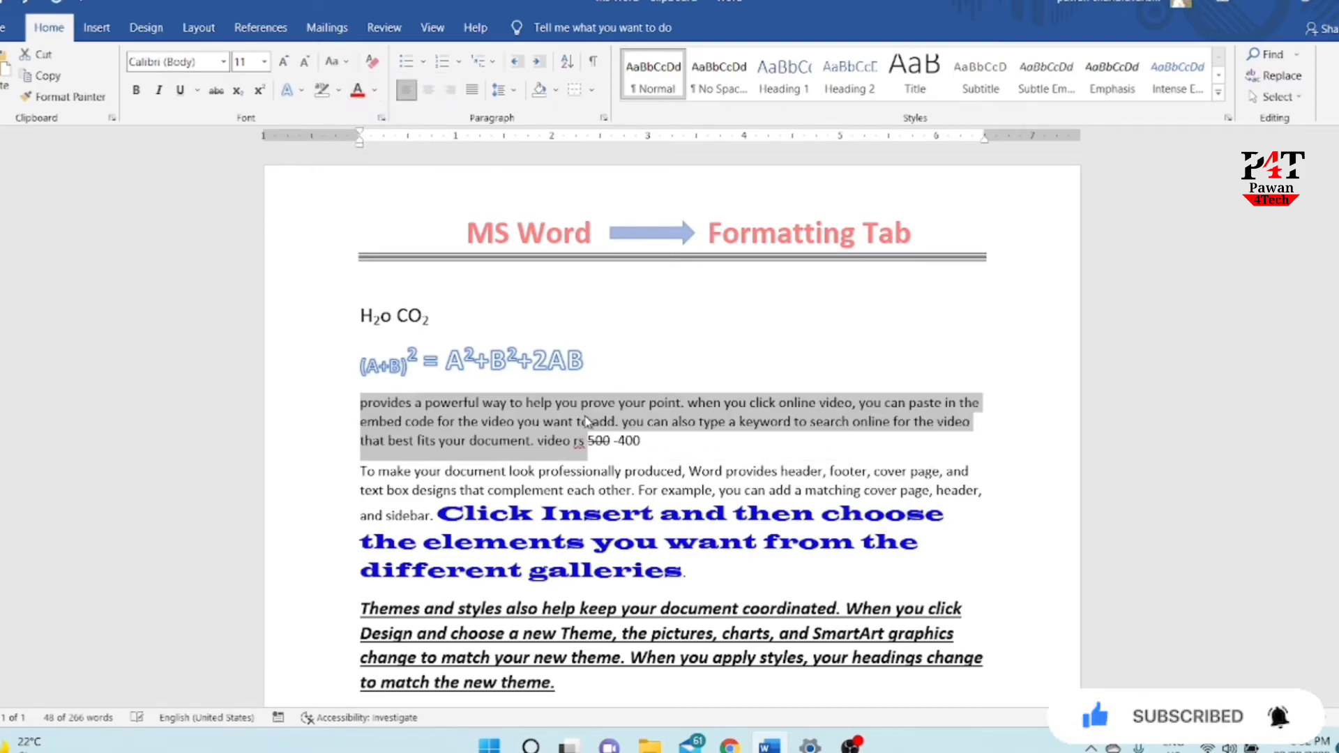
pyautogui.click(623, 440)
# Change the whole first body paragraph, from "provides a powerful way" through "-400", to Capitalize Each Word
pyautogui.moveTo(362, 402); pyautogui.dragTo(598, 447)
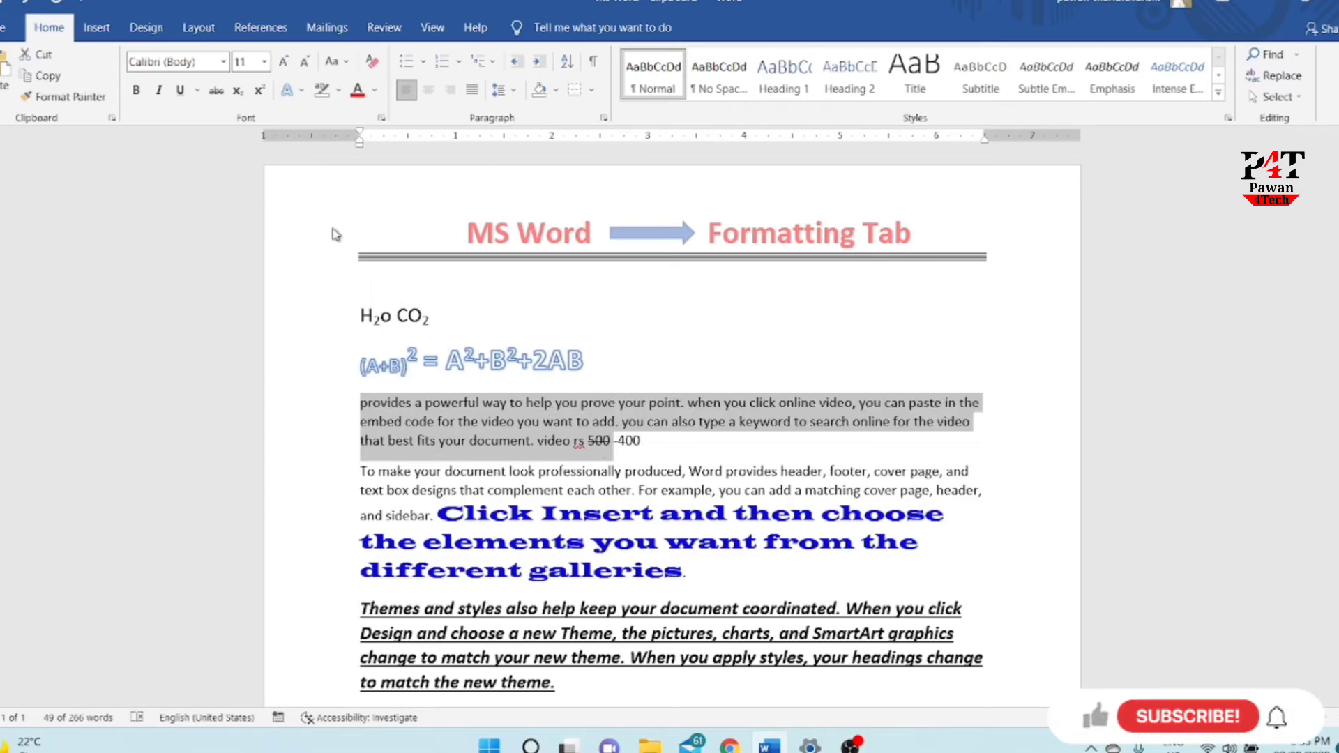
pyautogui.click(426, 404)
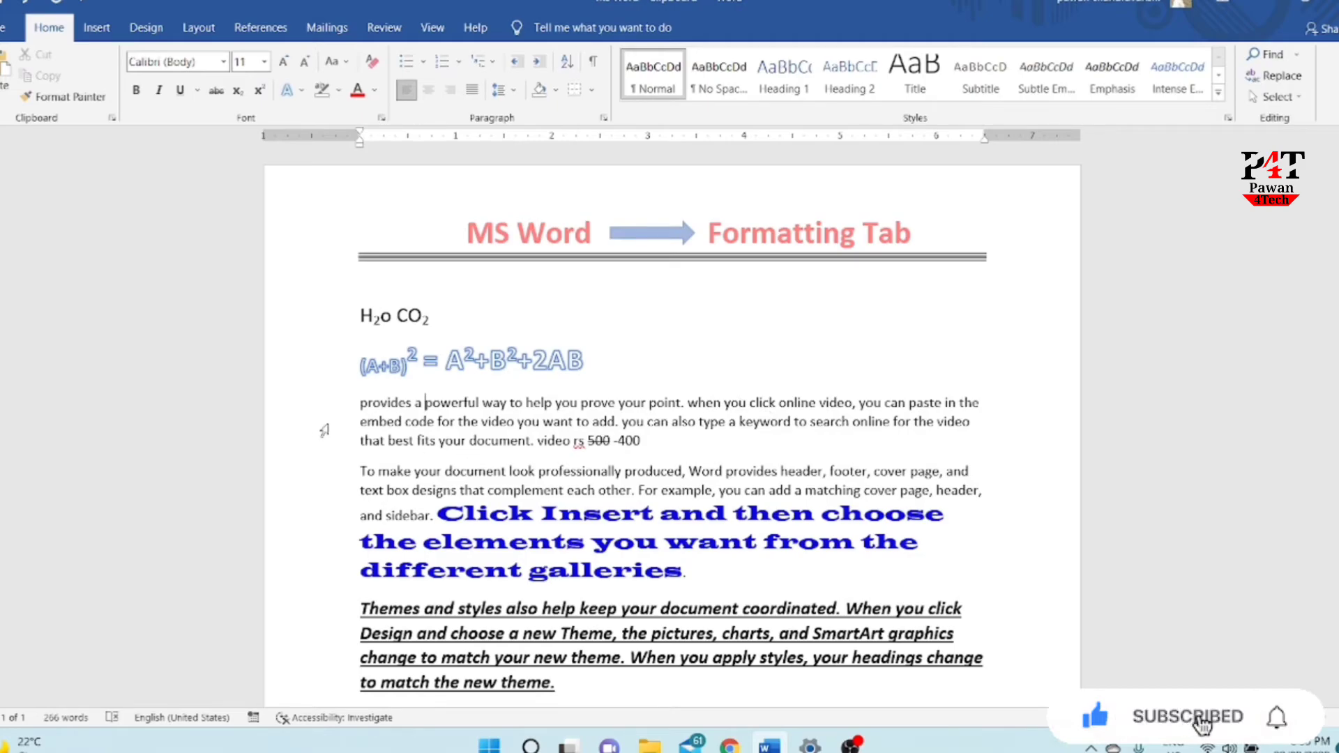
pyautogui.moveTo(356, 408); pyautogui.dragTo(636, 452)
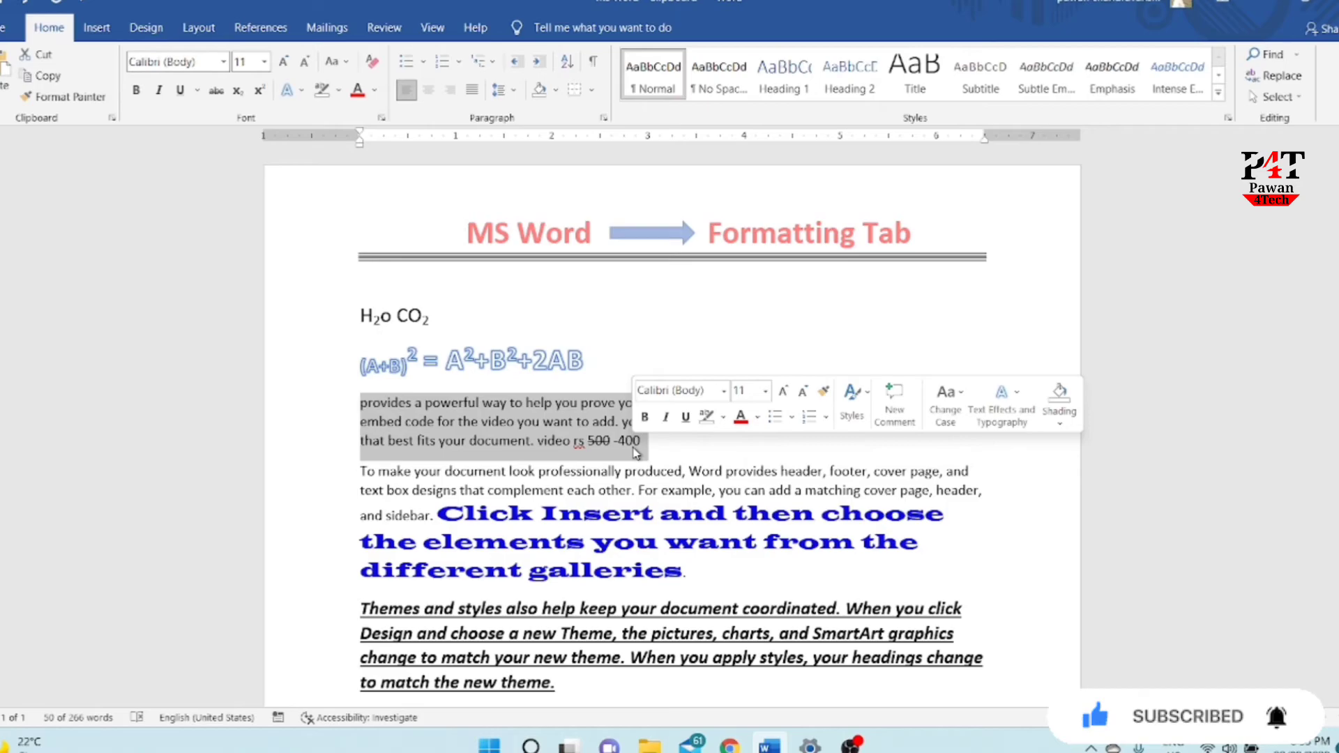
pyautogui.click(345, 65)
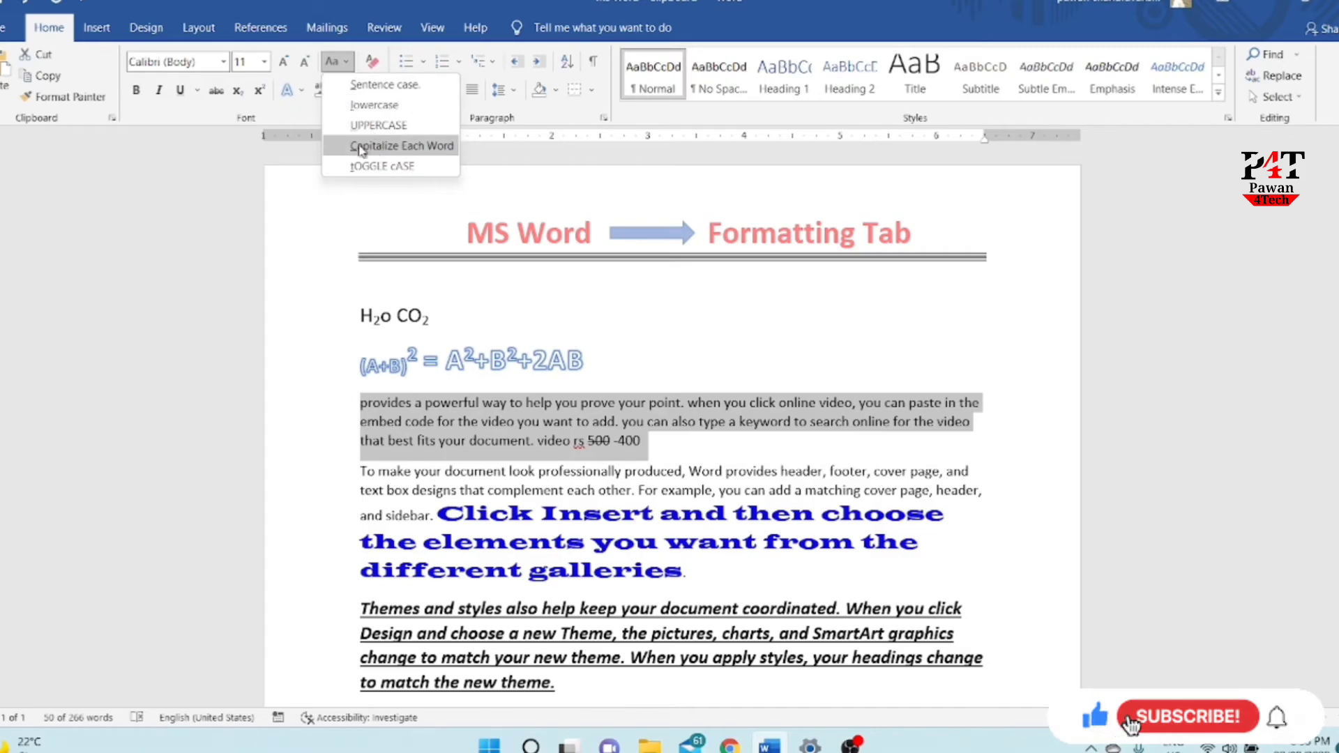
pyautogui.click(431, 146)
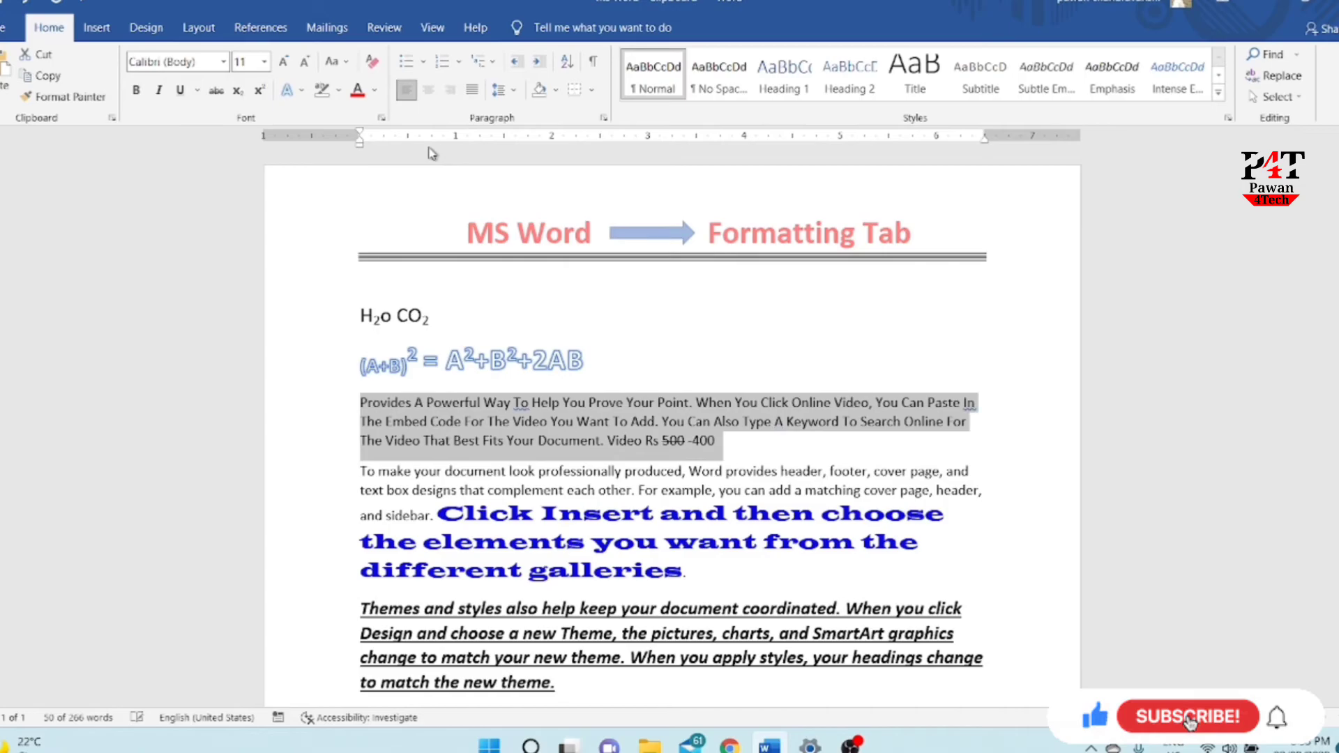
pyautogui.click(550, 421)
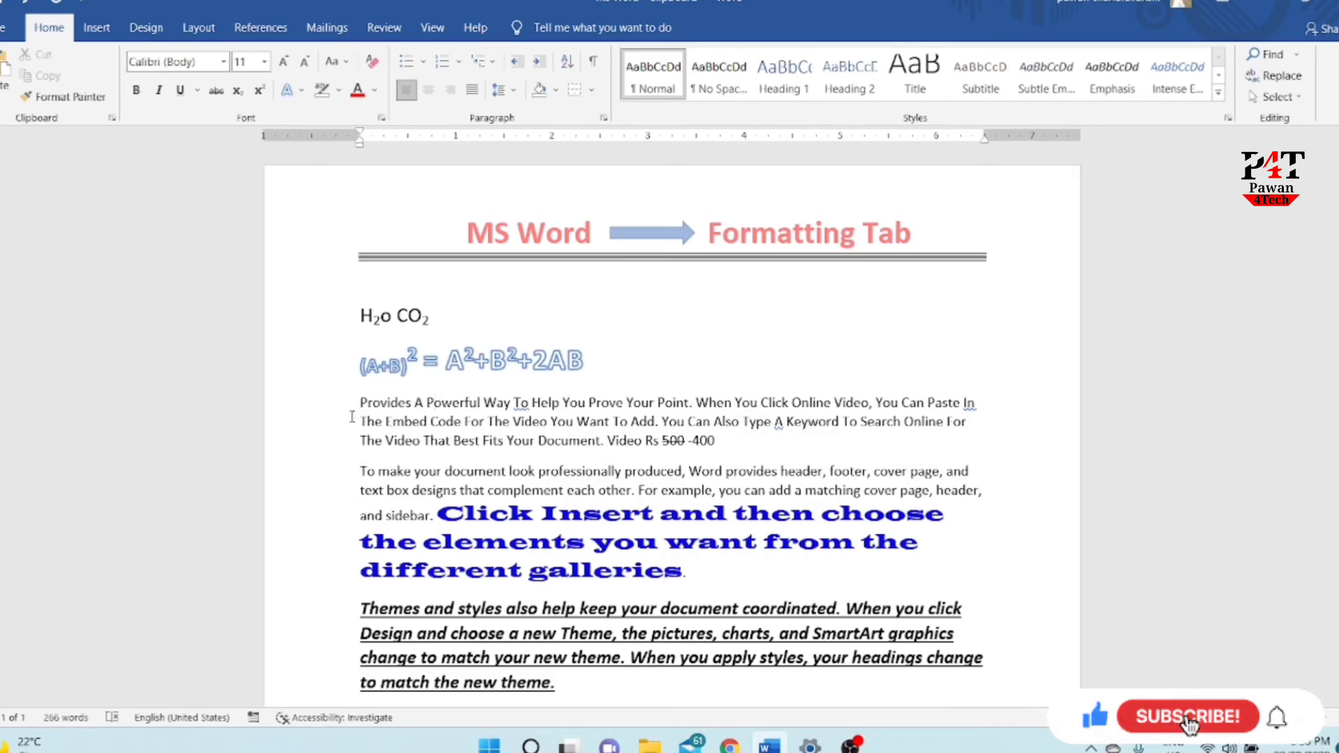
# Apply tOGGLE cASE to the whole first body paragraph, from "Provides A Powerful Way" through "-400"
pyautogui.moveTo(353, 402); pyautogui.dragTo(703, 449)
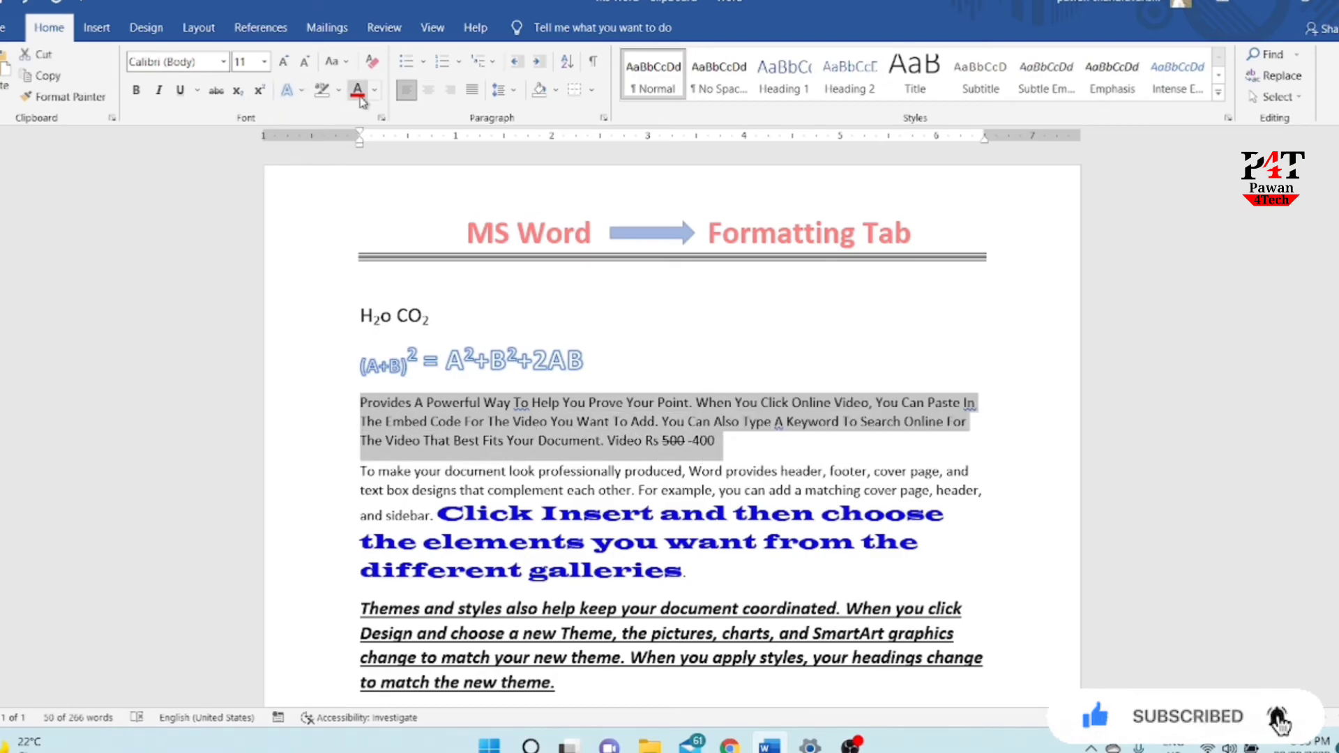
pyautogui.click(348, 64)
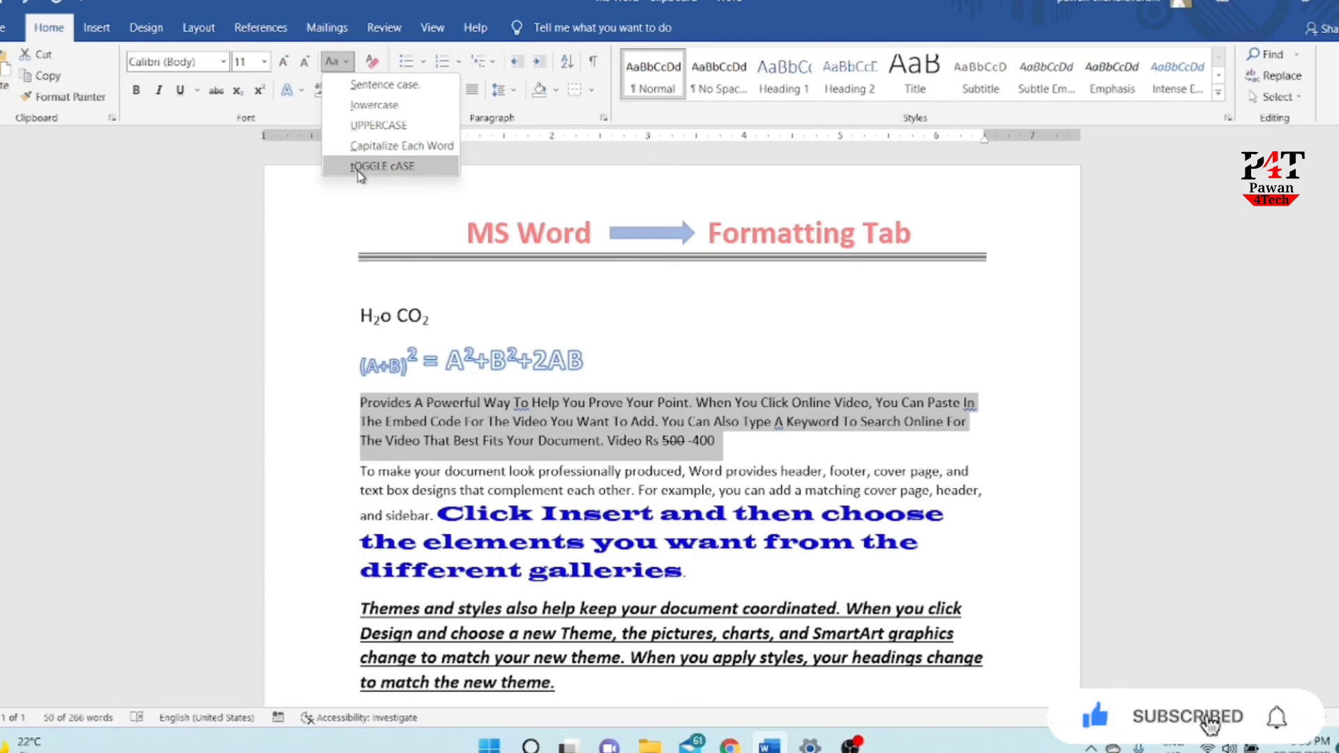
pyautogui.click(365, 171)
pyautogui.click(408, 404)
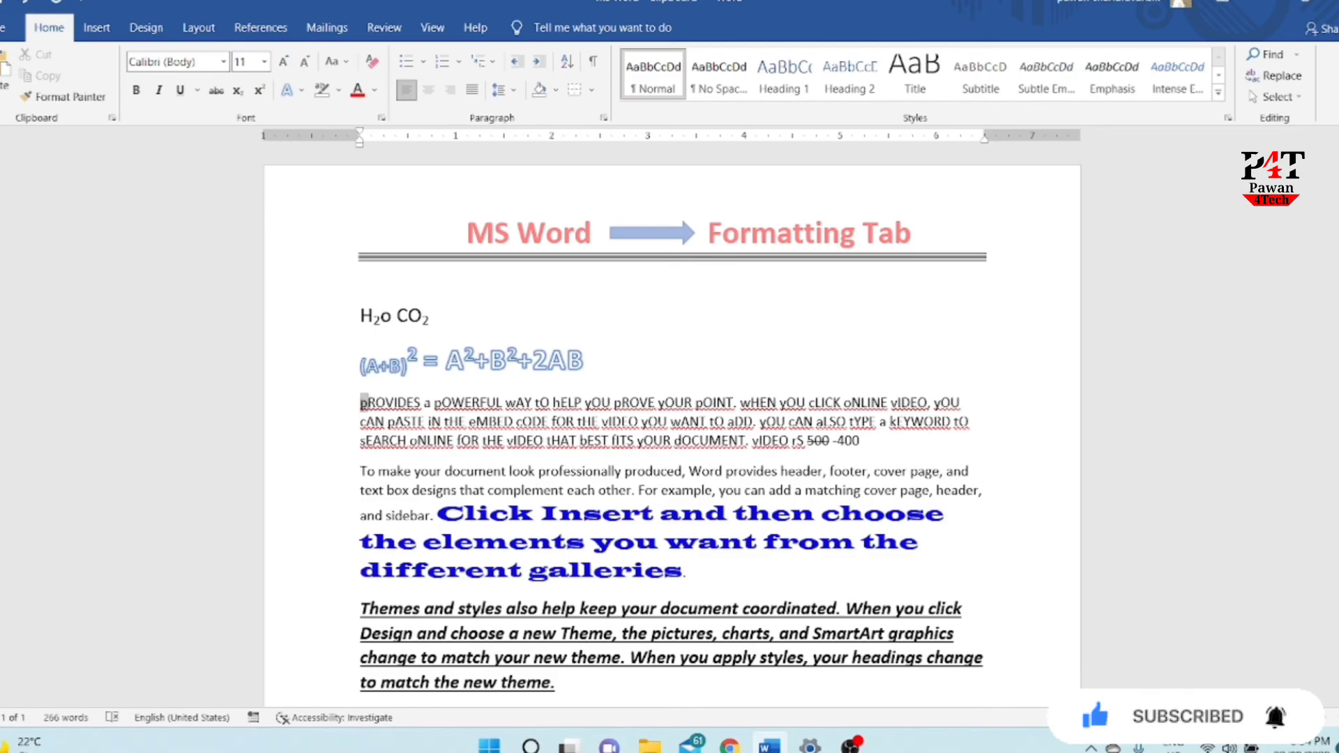
pyautogui.moveTo(360, 403); pyautogui.dragTo(368, 403)
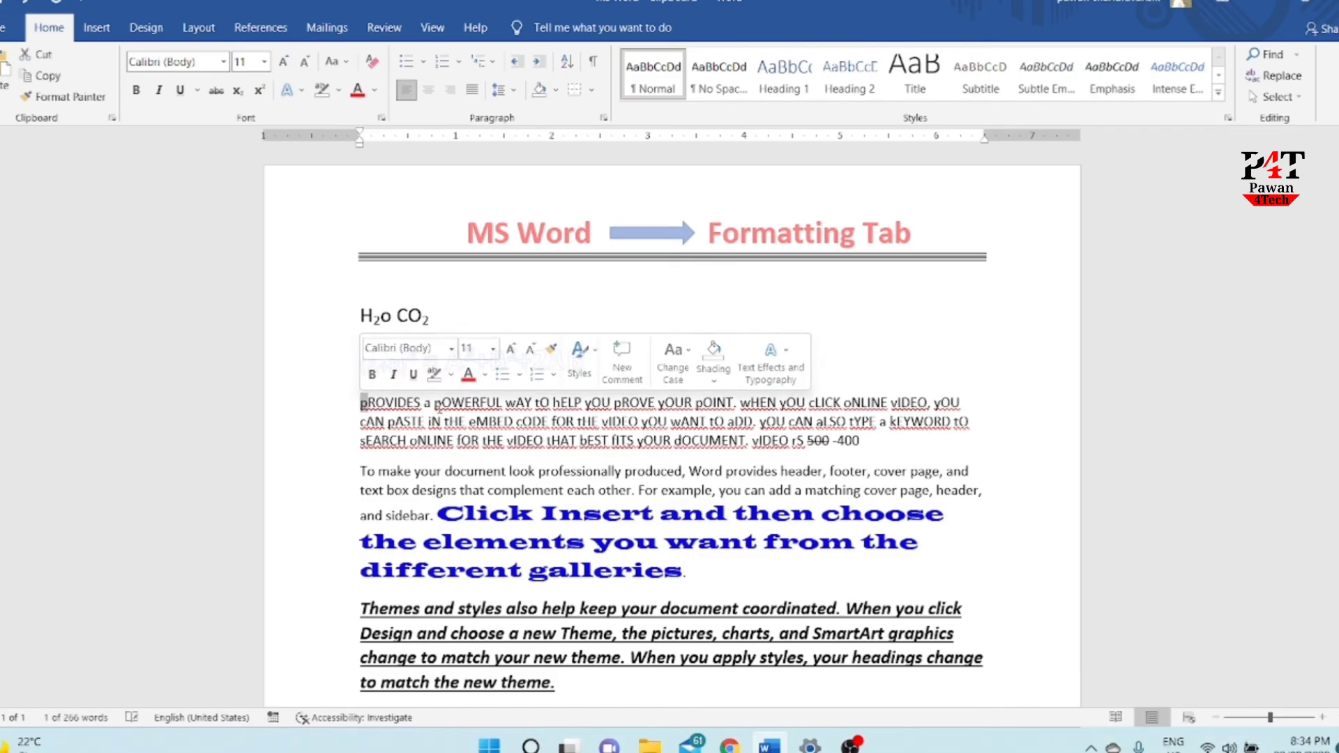
pyautogui.click(440, 403)
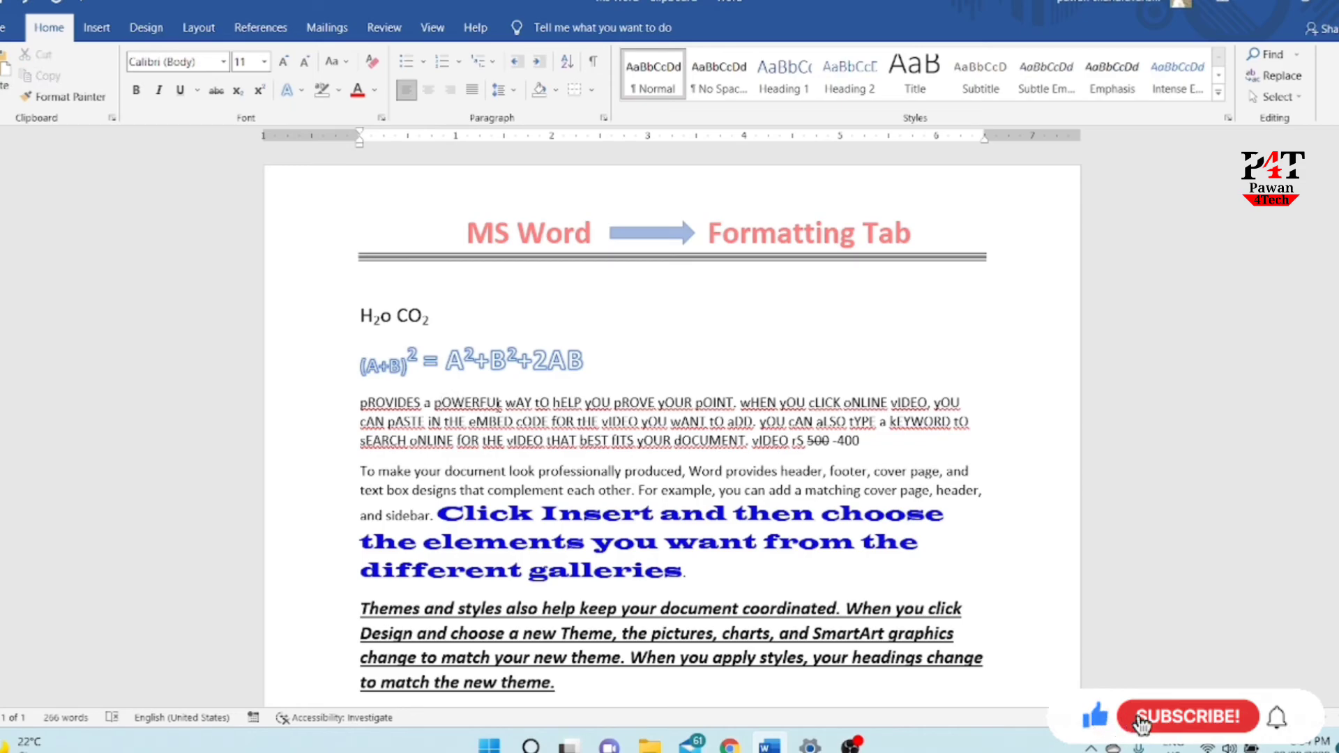
# Select the "H₂o CO₂" line above the (A+B)² formula
pyautogui.moveTo(360, 401); pyautogui.dragTo(339, 369)
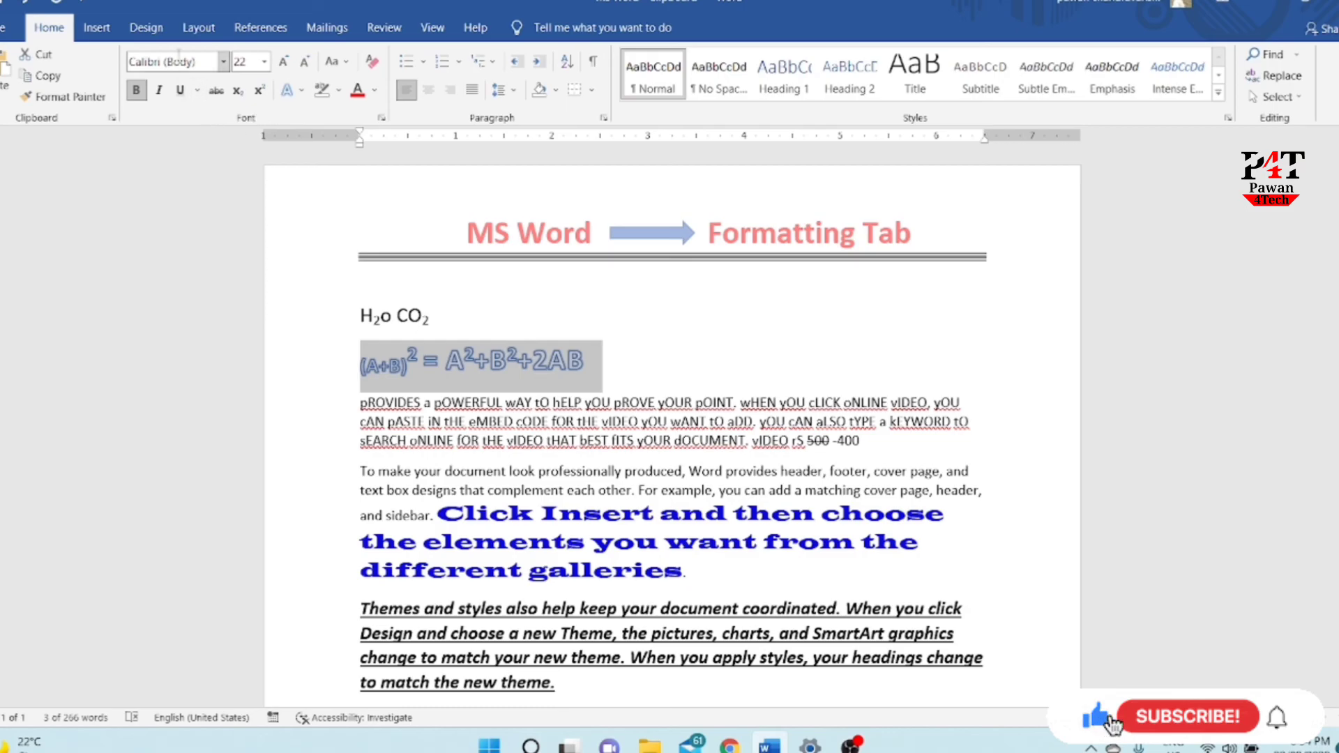
pyautogui.click(320, 249)
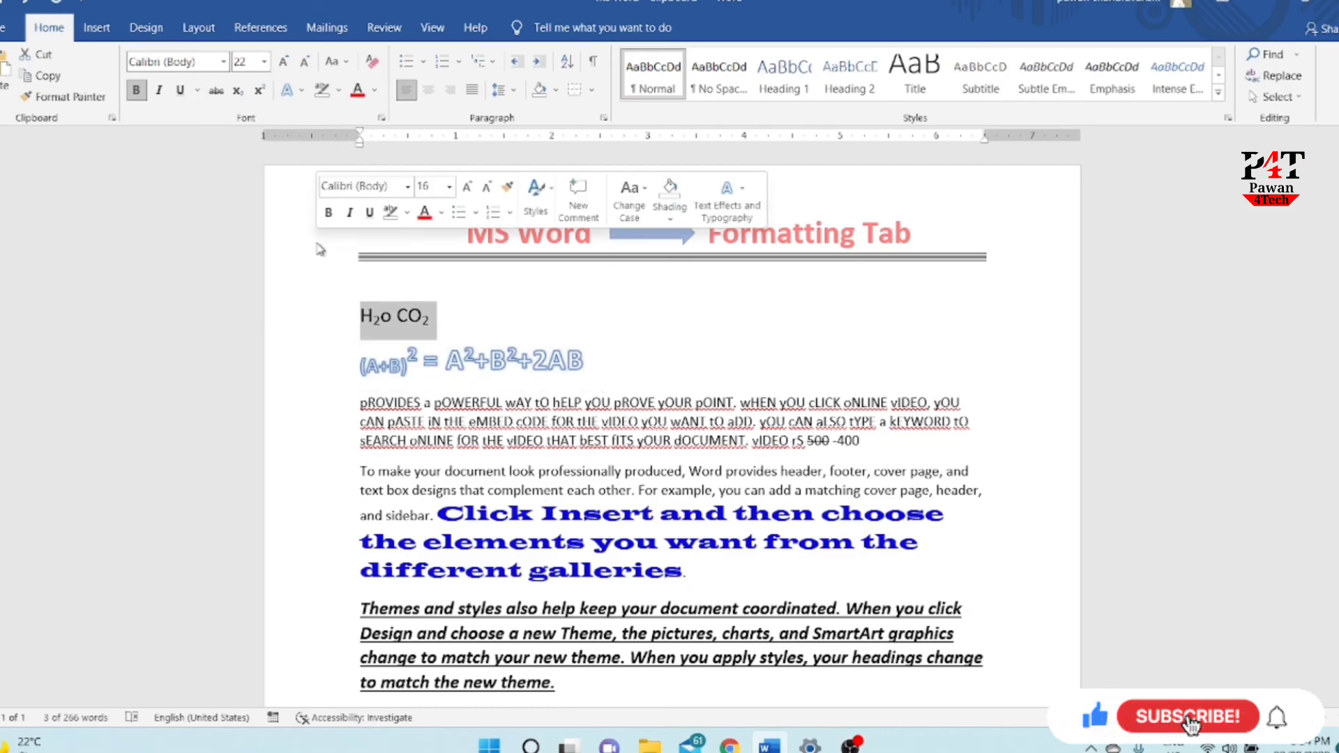